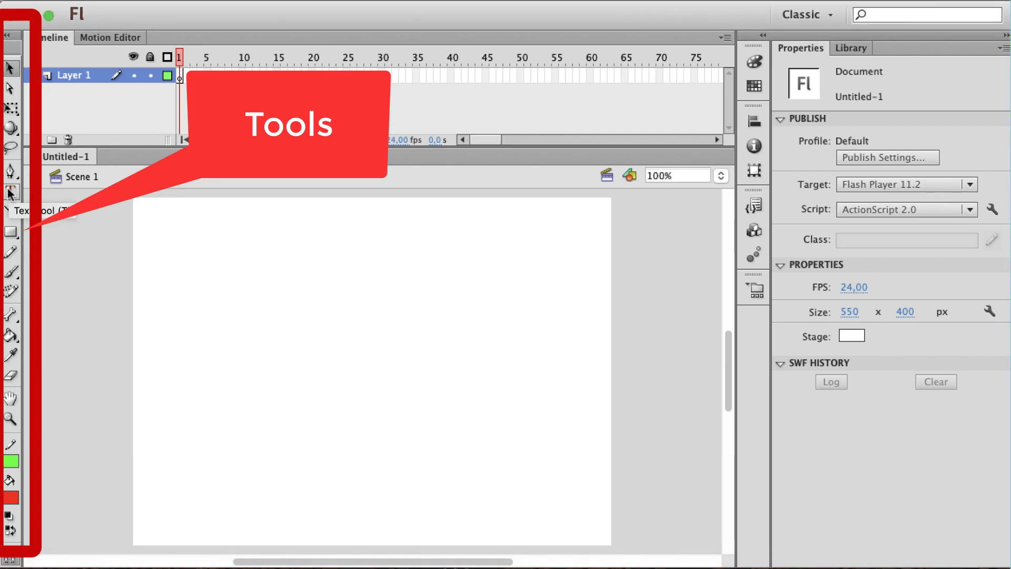
- Activate the Rectangle tool and view the other shape tools grouped with it
left_click(9, 232)
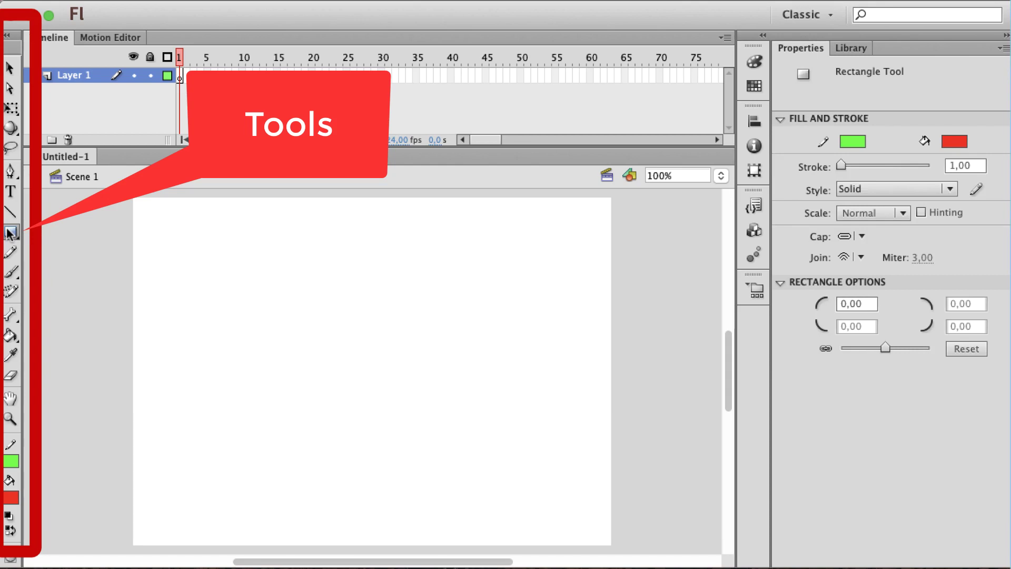
left_click(10, 232)
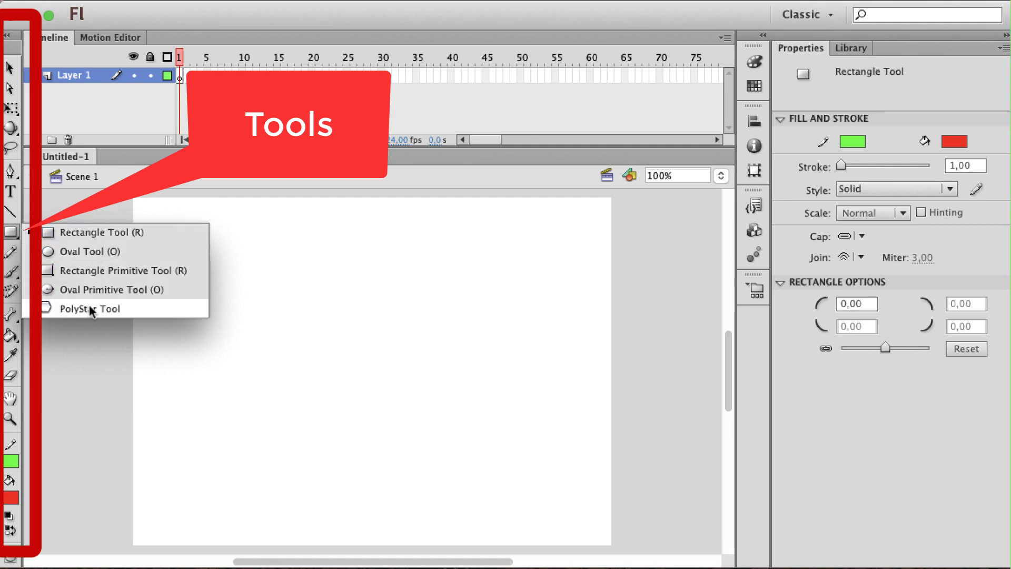
left_click(73, 343)
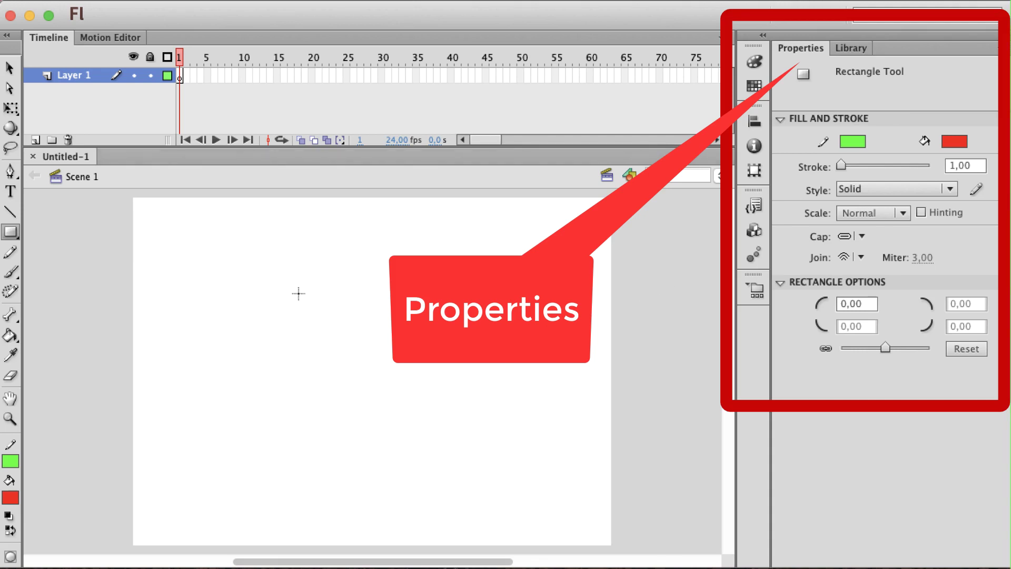
- Switch to the Selection tool and choose white as the document's stage colour
key("v")
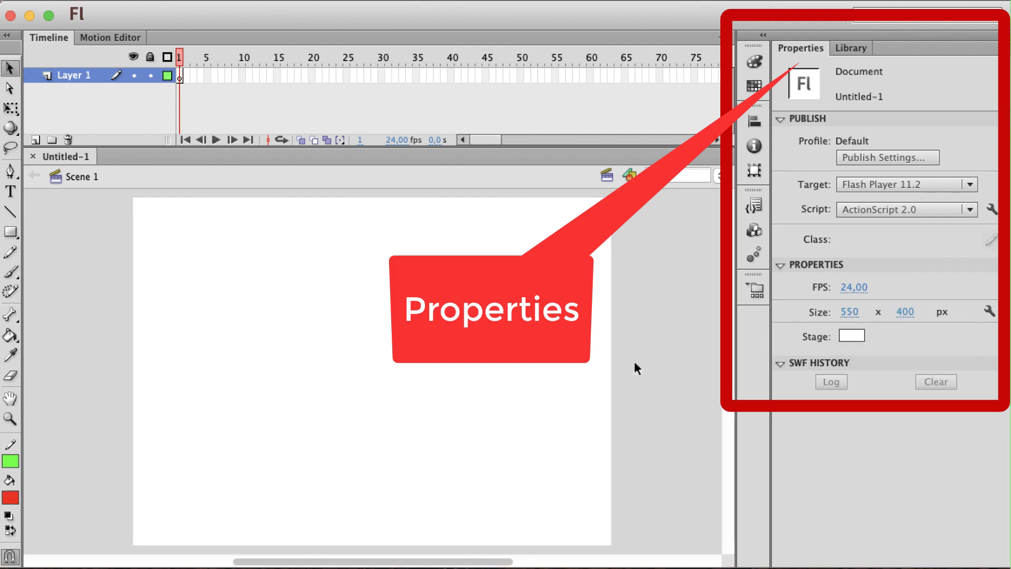
left_click(851, 337)
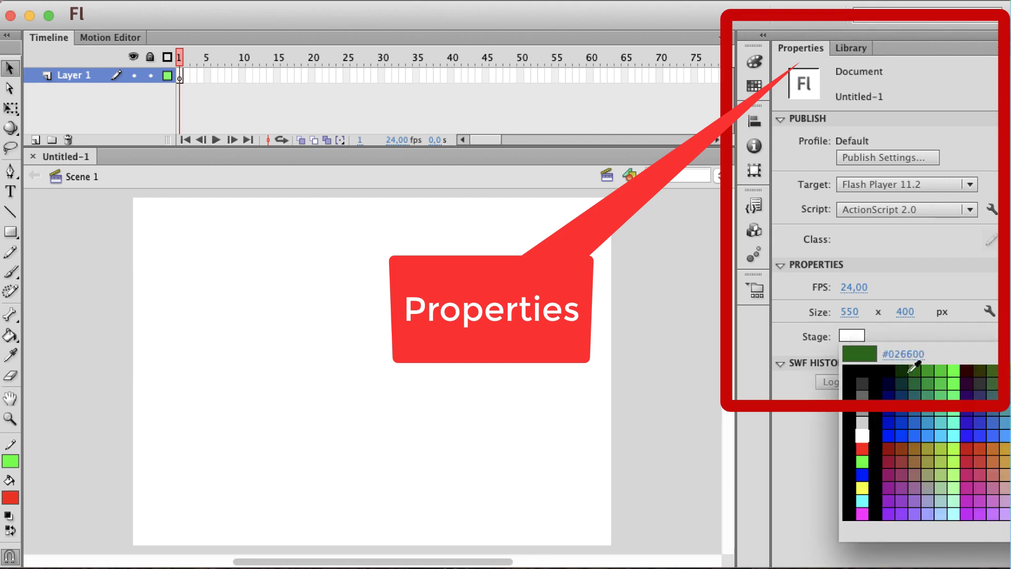
left_click(860, 437)
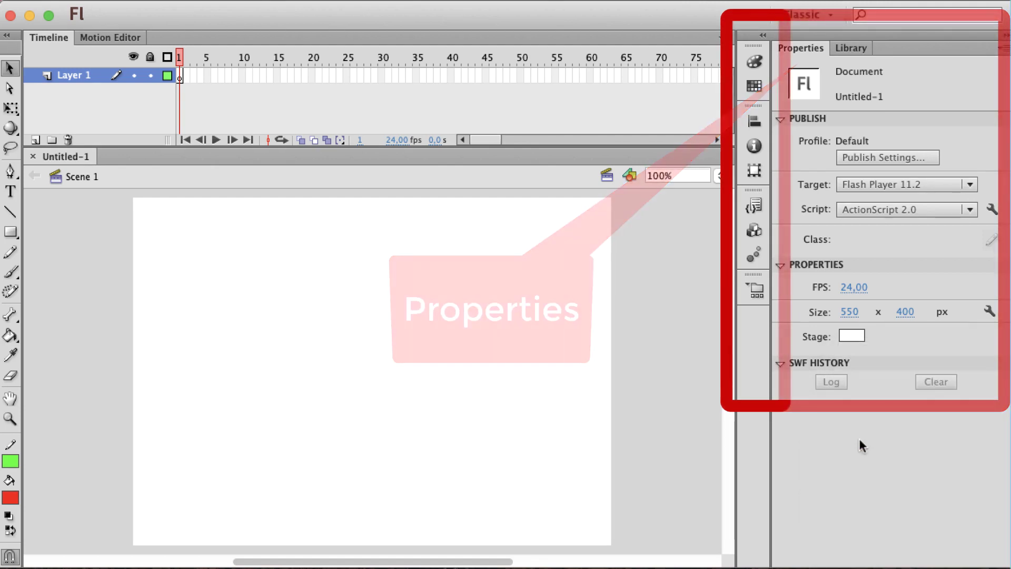
- Look at the colour mixer, the swatches and the alignment options, and close them again
left_click(755, 62)
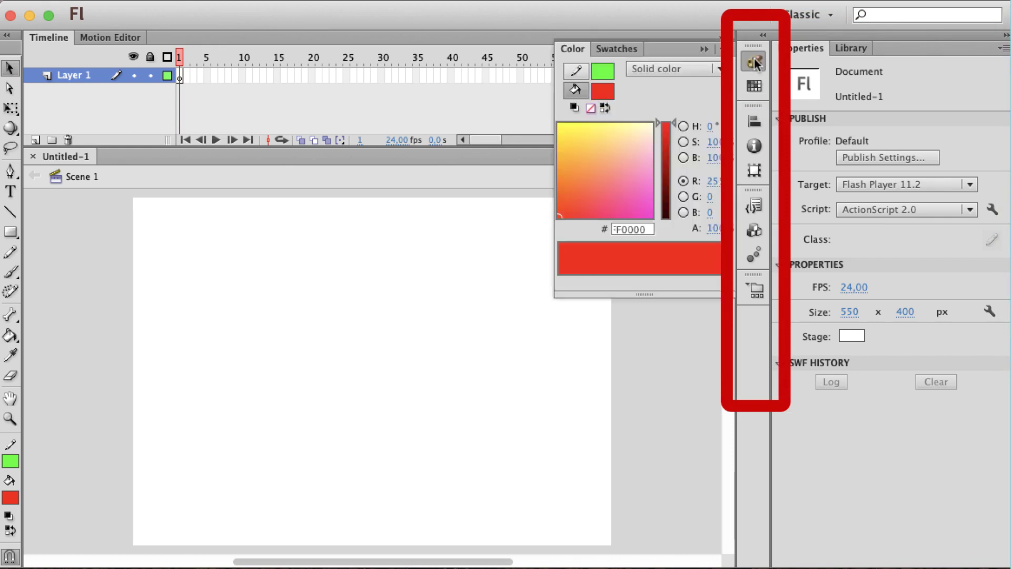
left_click(754, 85)
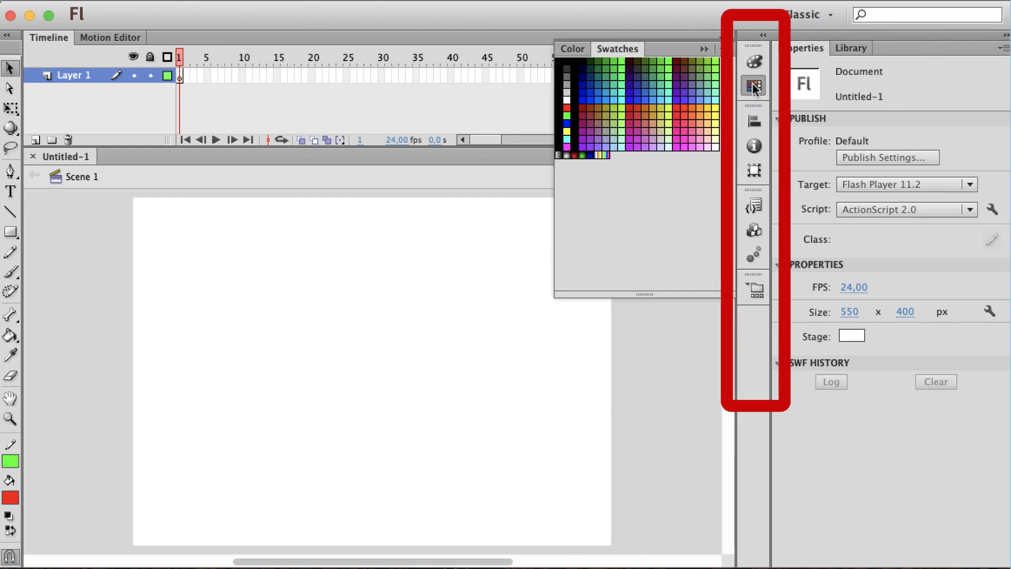
left_click(750, 120)
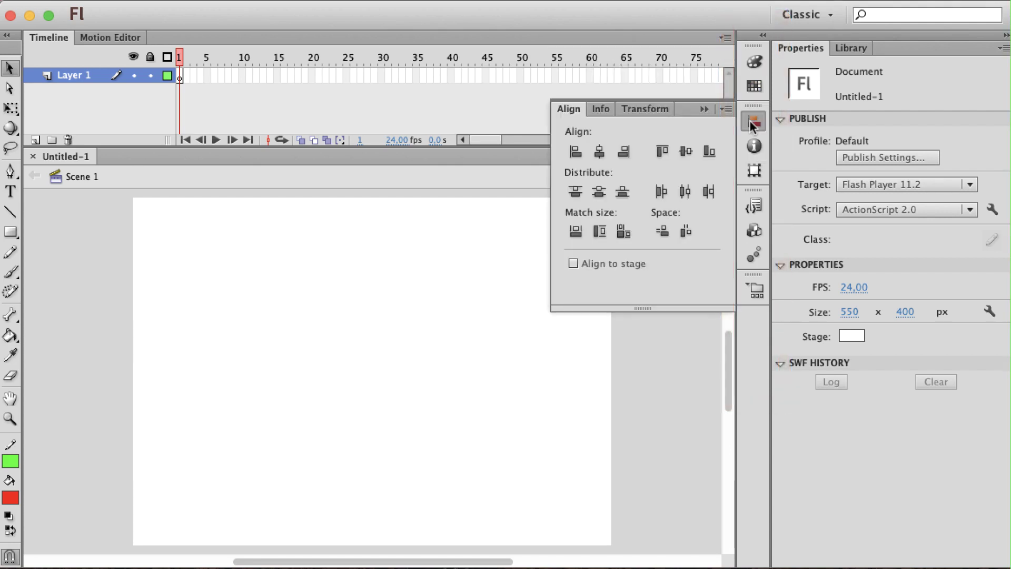
left_click(753, 123)
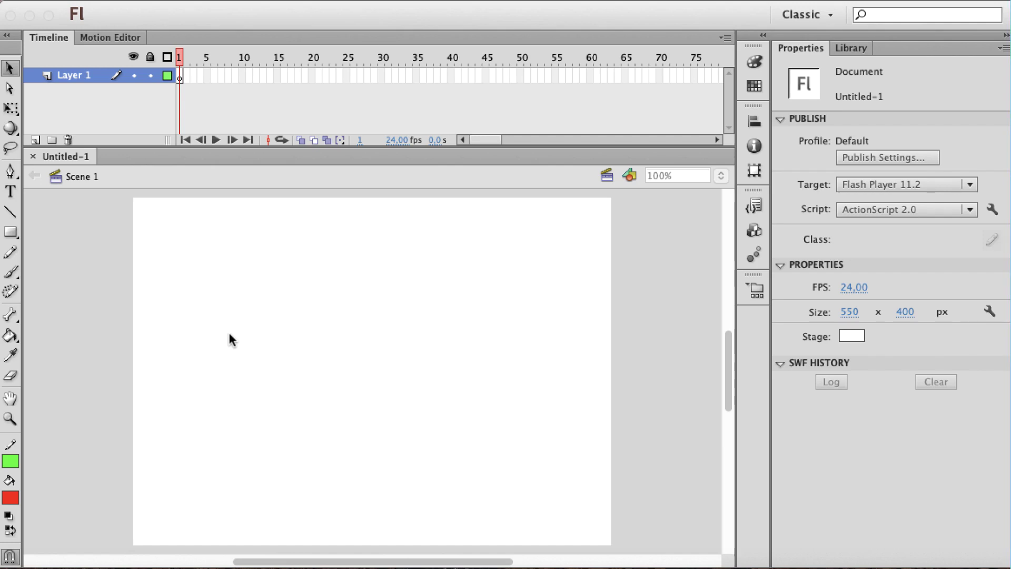
left_click(101, 338)
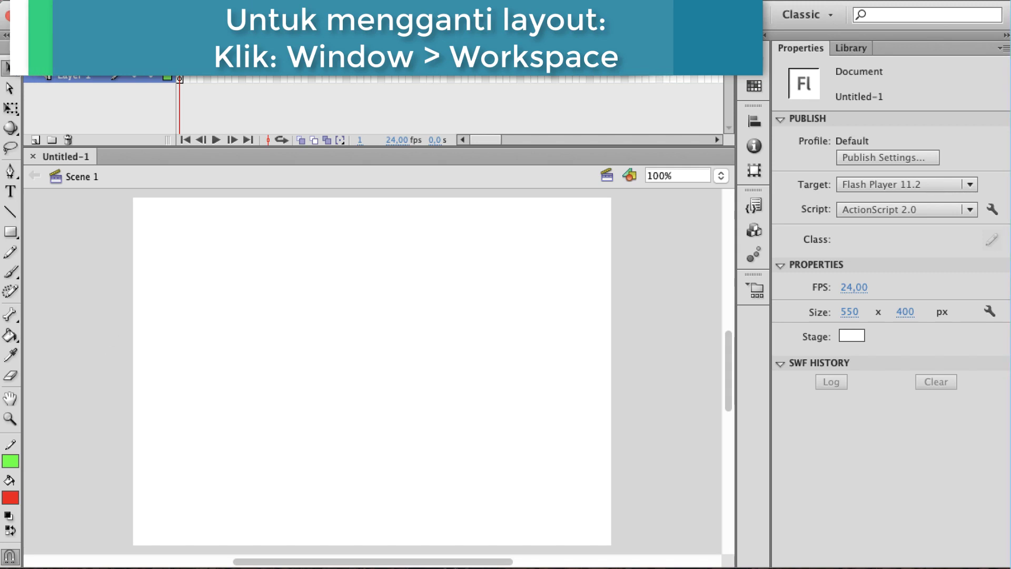
- Switch the workspace layout to Animator and from there to Essentials
left_click(455, 3)
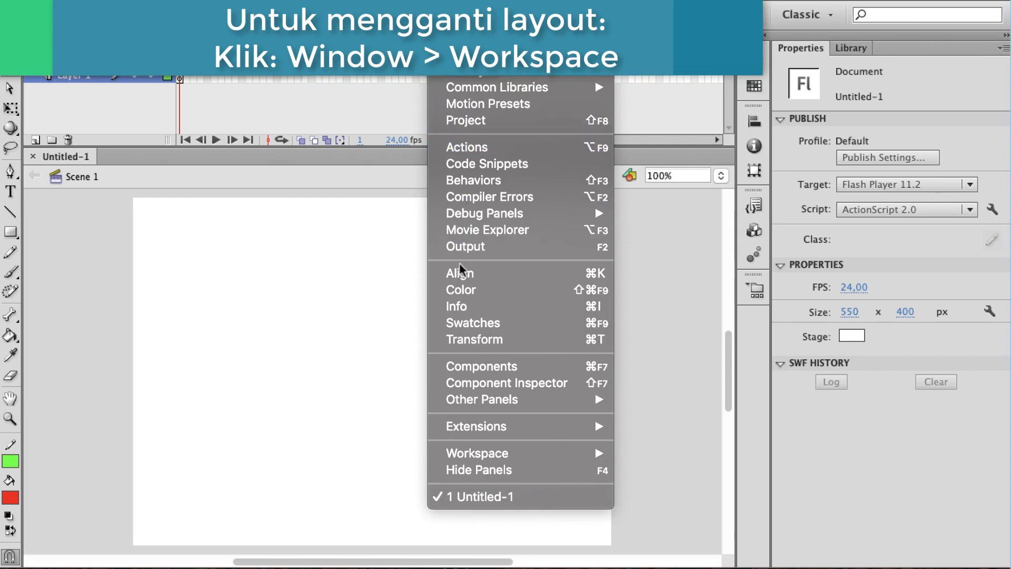
mouse_move(466, 432)
mouse_move(468, 459)
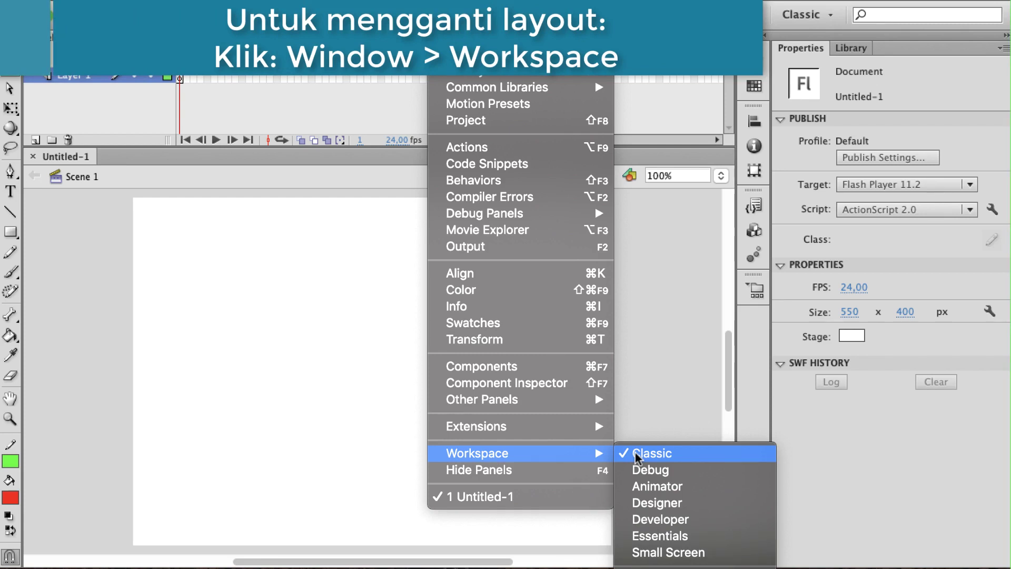
left_click(640, 483)
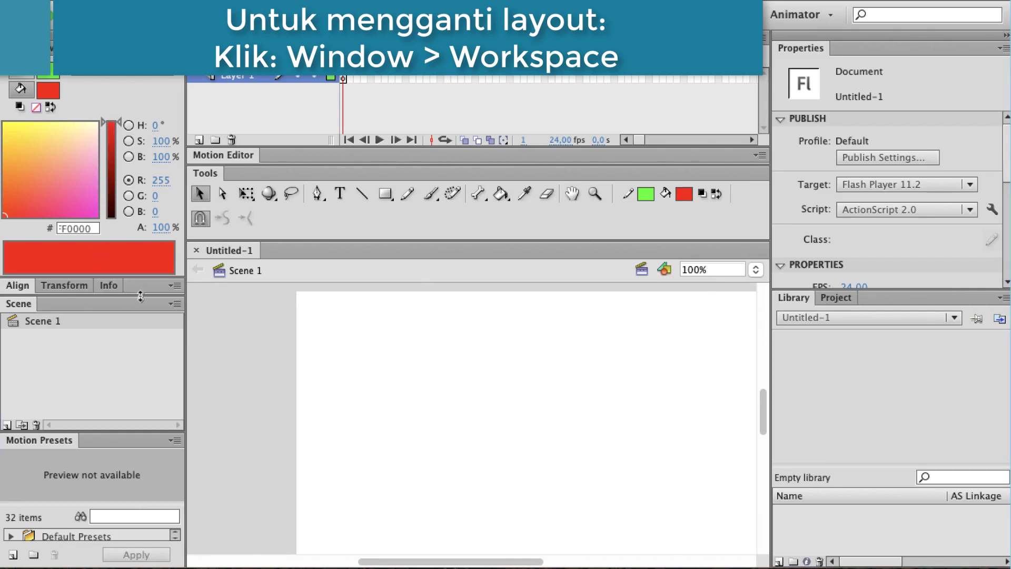
left_click(454, 3)
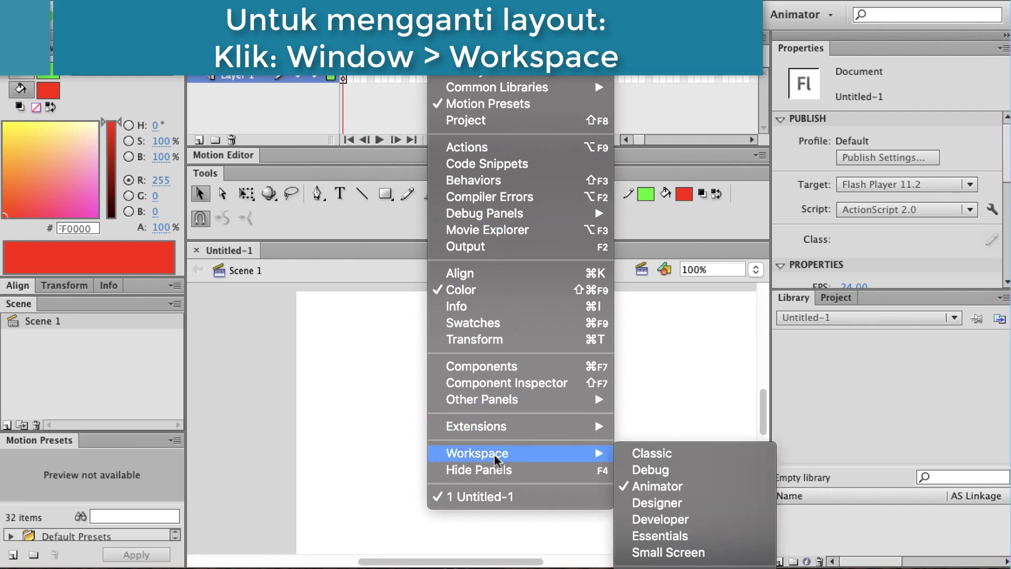
left_click(641, 537)
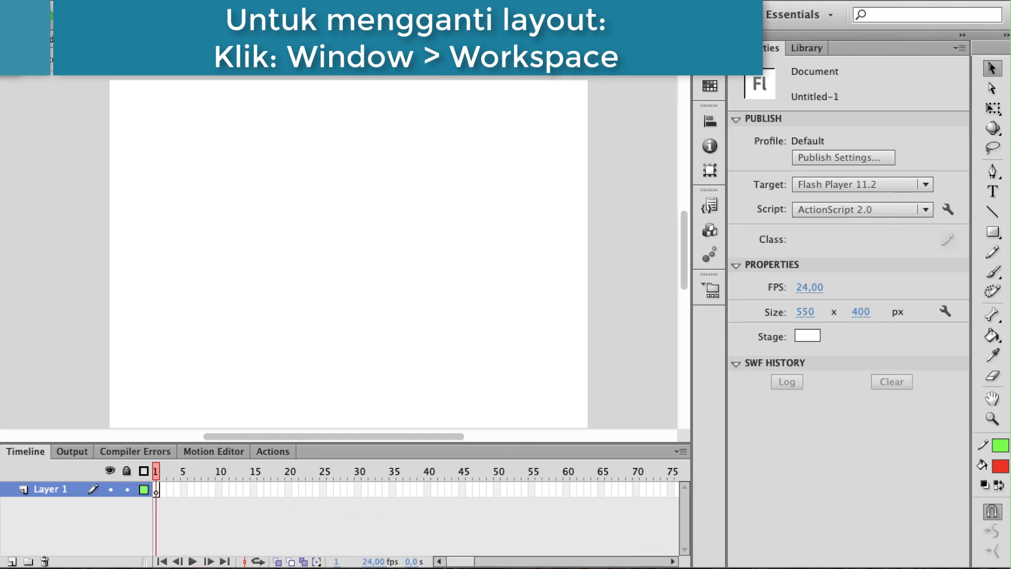
- Switch the workspace layout back to Classic
left_click(448, 0)
mouse_move(482, 453)
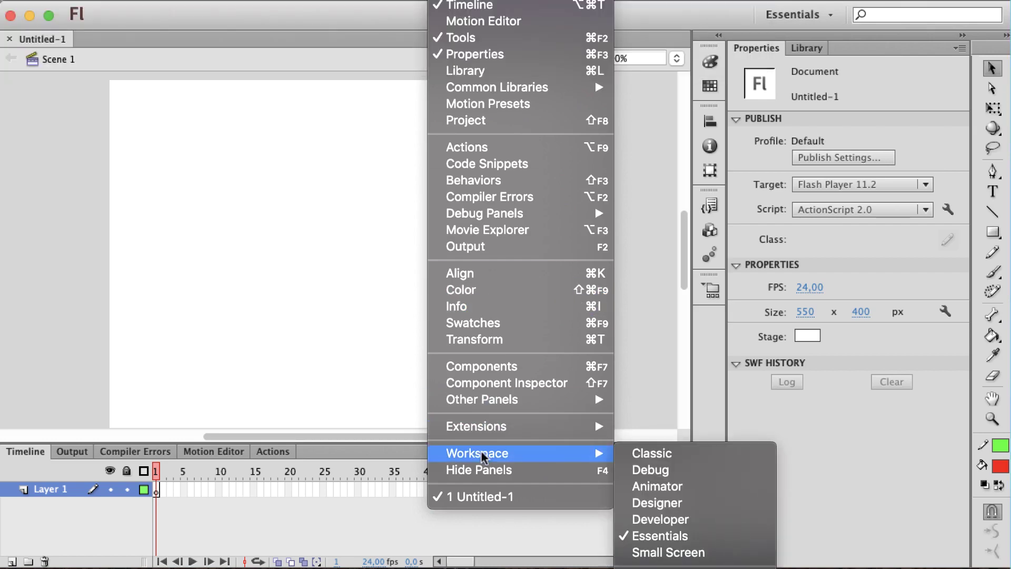
left_click(646, 451)
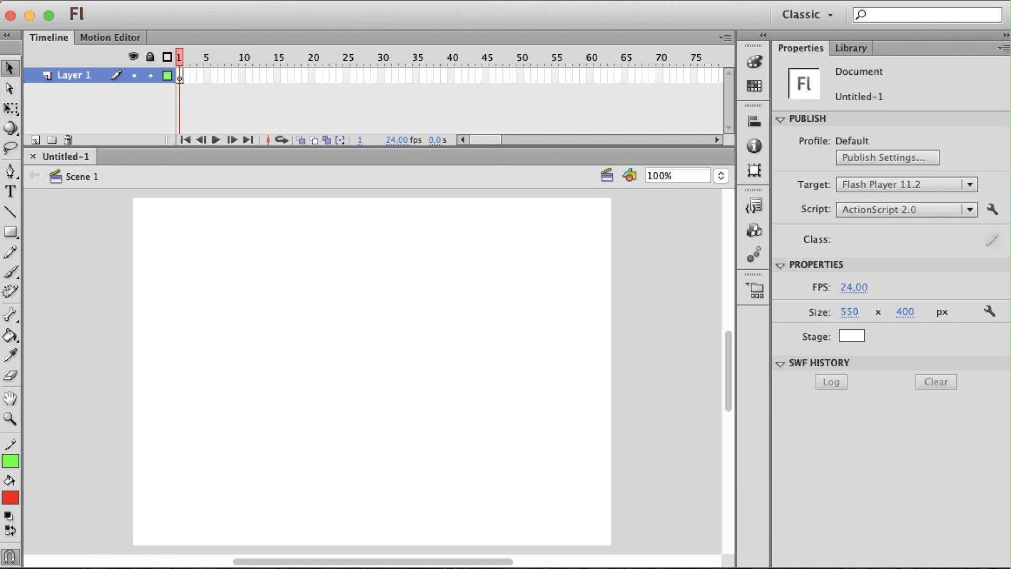
left_click(451, 0)
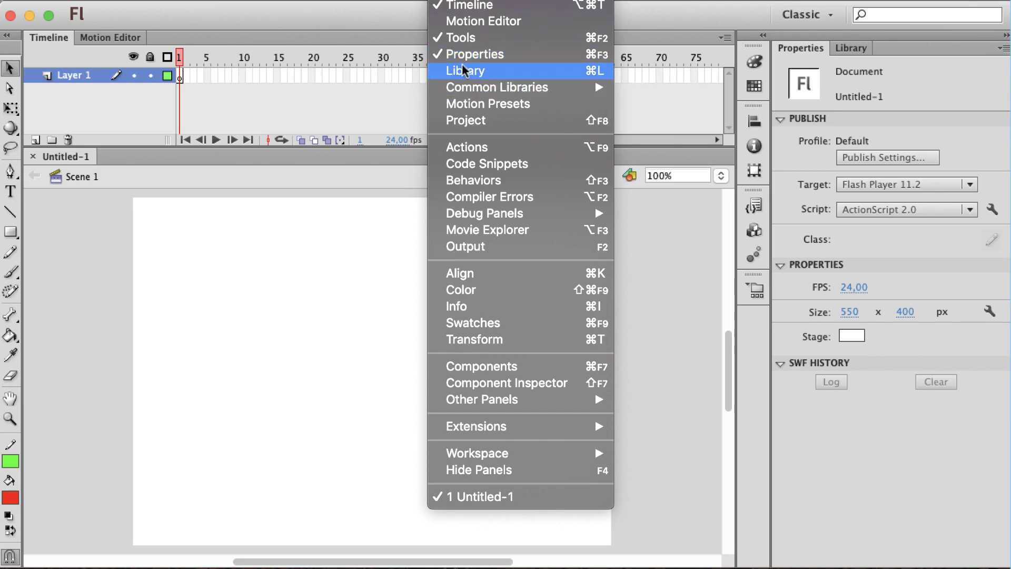
left_click(67, 356)
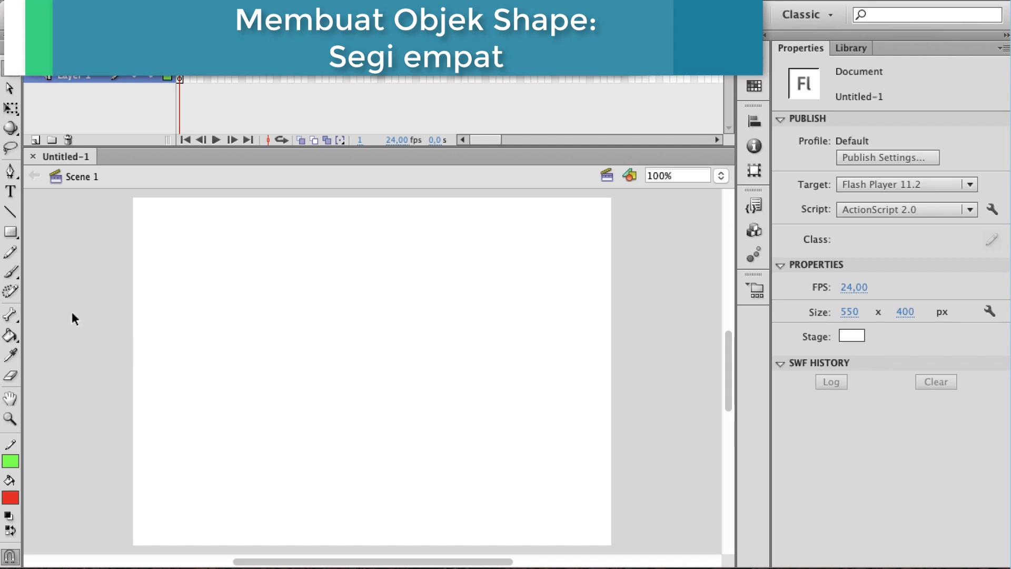
- Draw a red rectangle with a green outline, about 217 by 102 px, near the middle of the stage
left_click(13, 232)
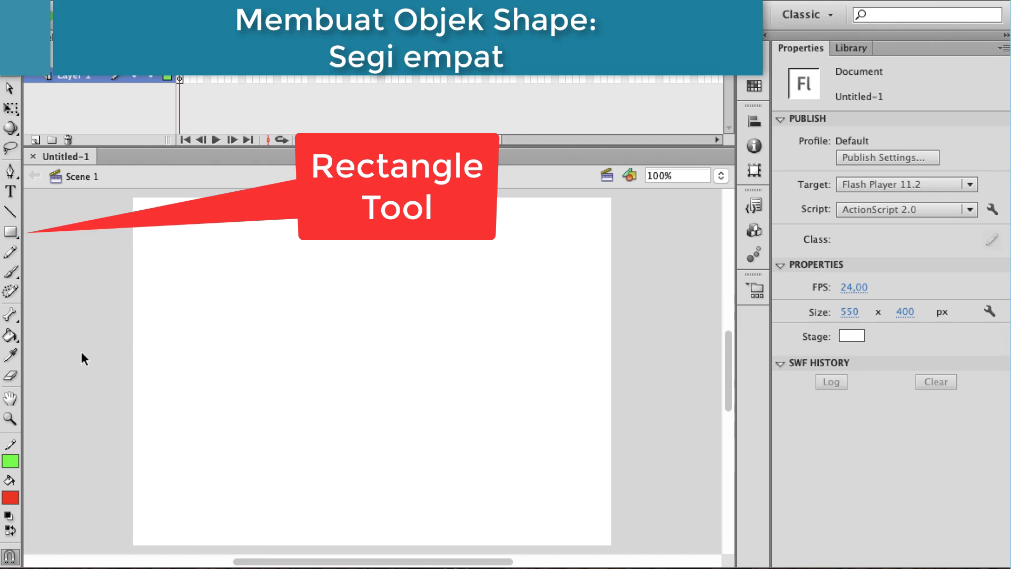
left_click(15, 239)
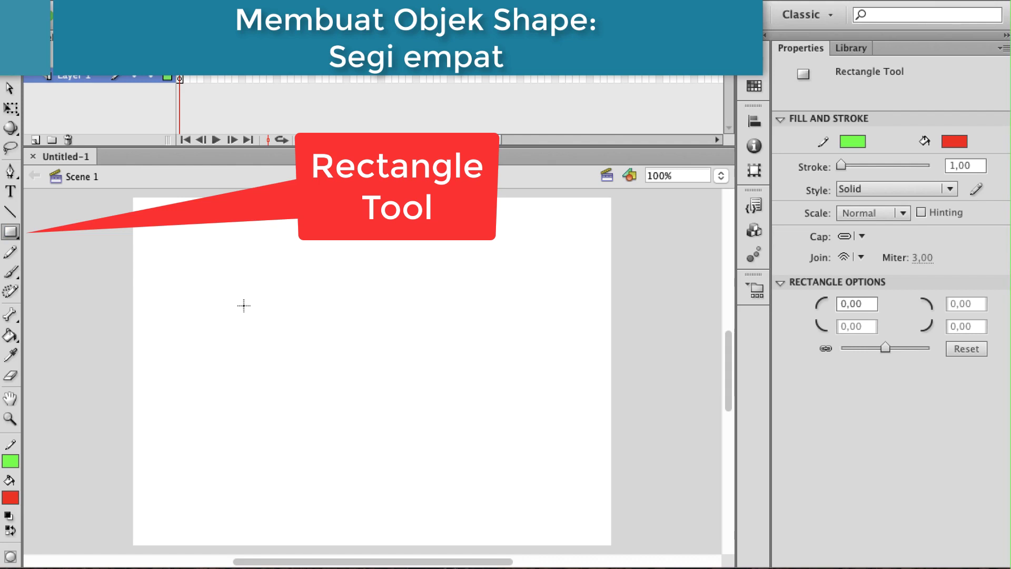
left_click_drag(244, 304, 398, 405)
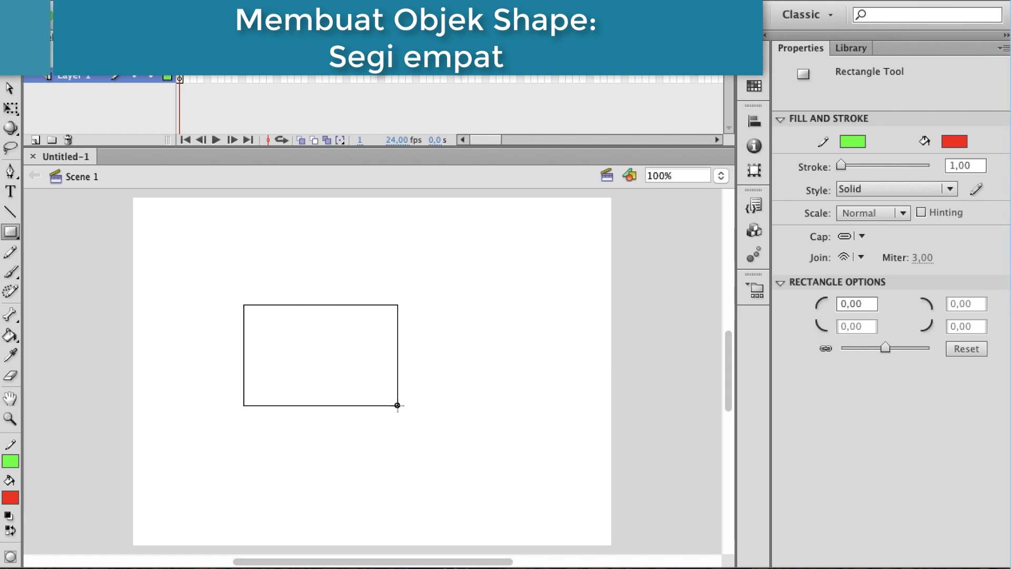
left_click_drag(398, 405, 408, 468)
mouse_move(408, 469)
left_mouse_down()
mouse_move(372, 432)
mouse_move(395, 379)
mouse_move(426, 354)
mouse_move(426, 404)
mouse_move(330, 463)
mouse_move(329, 474)
mouse_move(400, 461)
mouse_move(456, 388)
mouse_move(432, 393)
left_mouse_up()
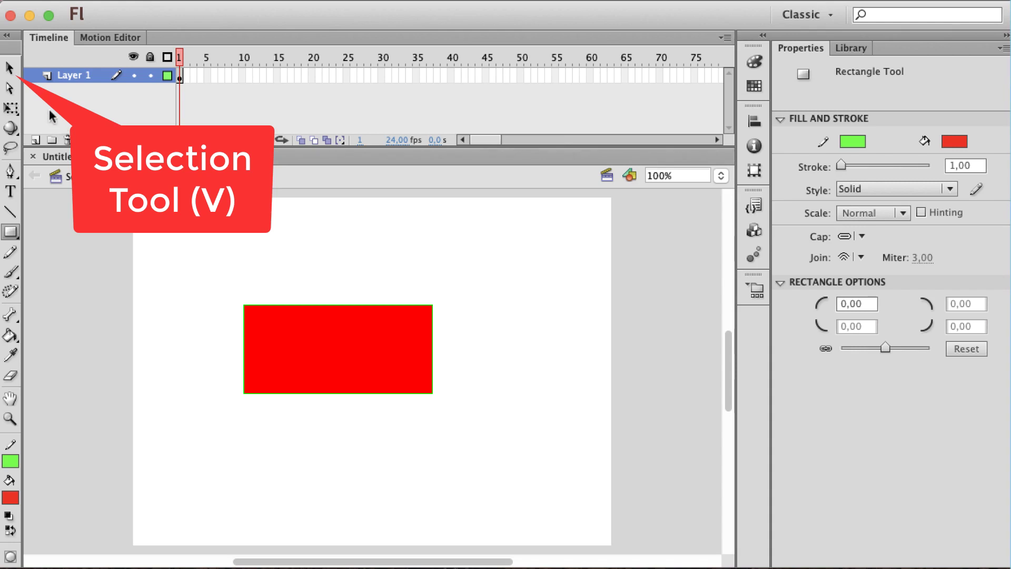
- Move only the rectangle's red fill away from its outline with the Selection tool, and undo the move
left_click(10, 68)
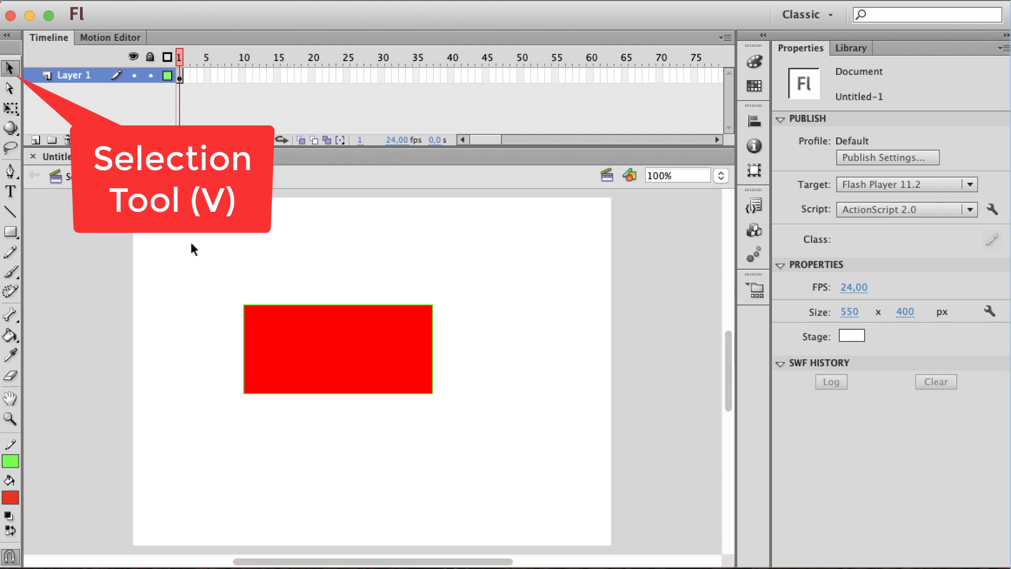
left_click(325, 343)
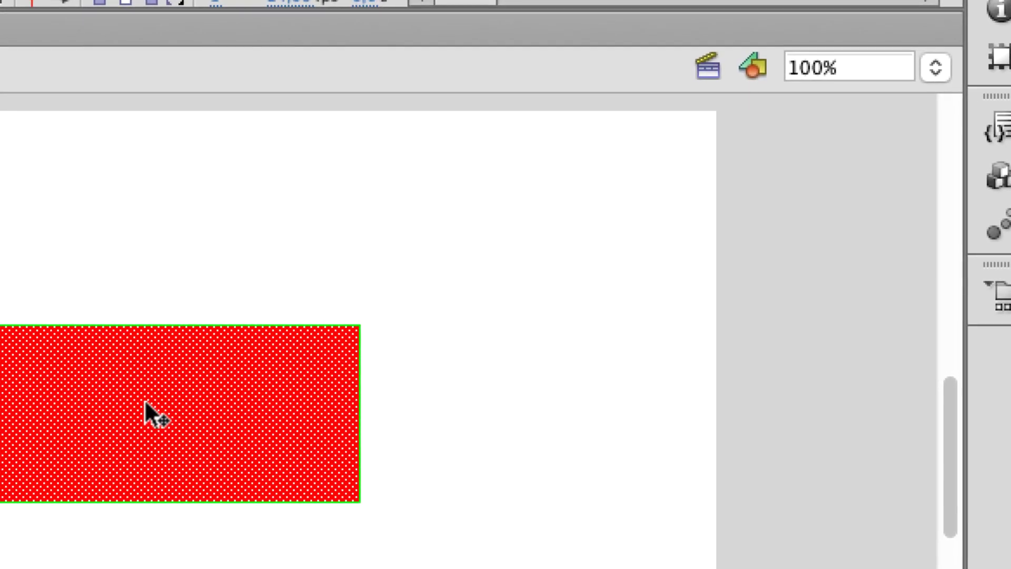
mouse_move(101, 400)
left_mouse_down()
mouse_move(168, 390)
mouse_move(463, 271)
mouse_move(497, 241)
left_mouse_up()
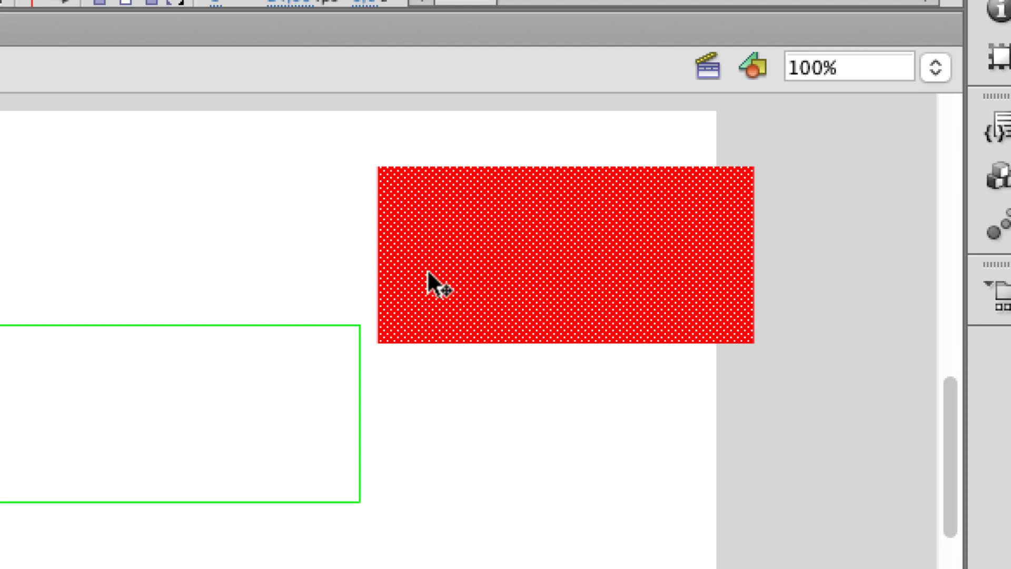
key("ctrl+z")
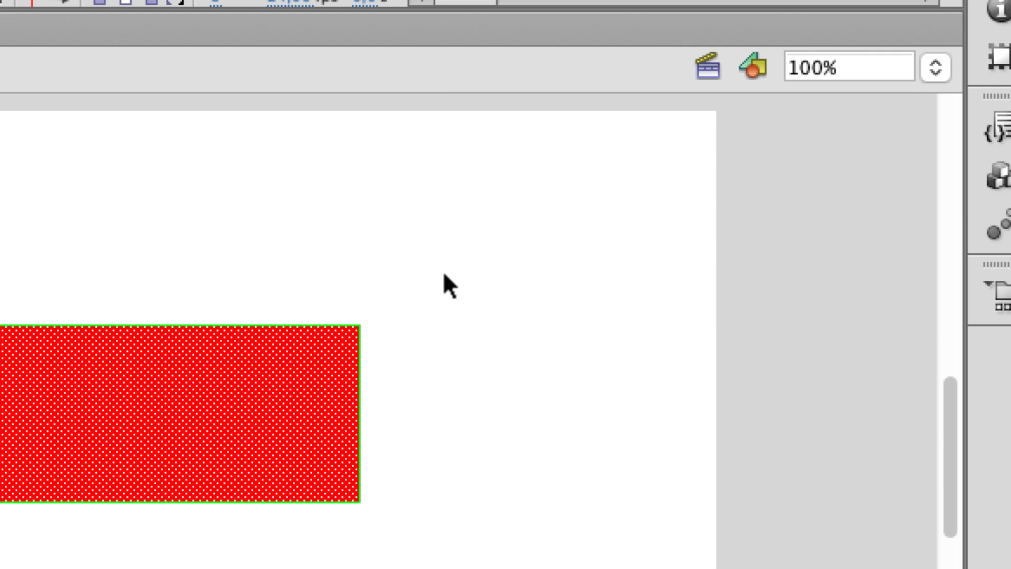
- Select the rectangle's fill together with its outline and move both to about X 202, Y 60
double_click(143, 394)
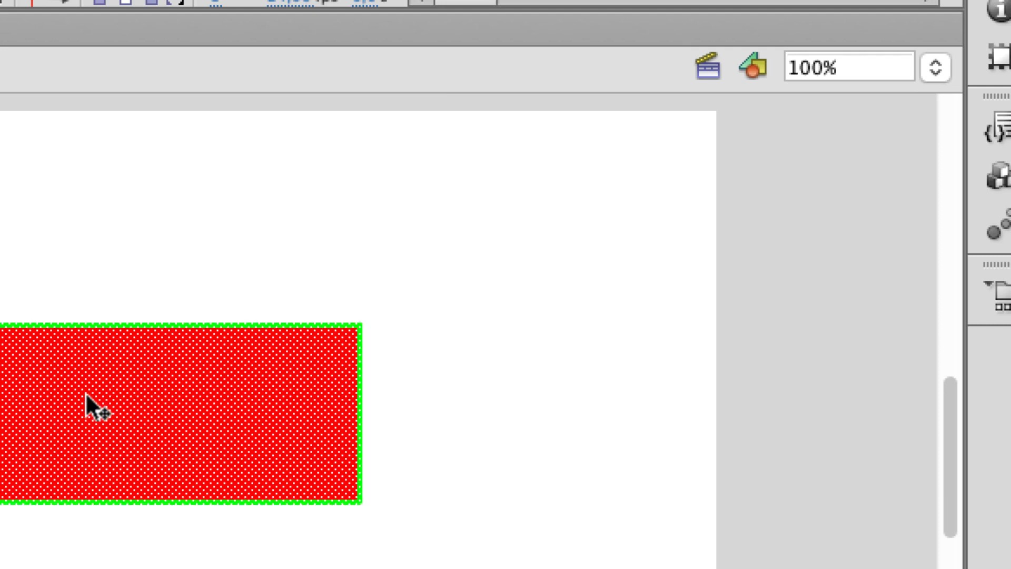
left_click_drag(86, 392, 215, 283)
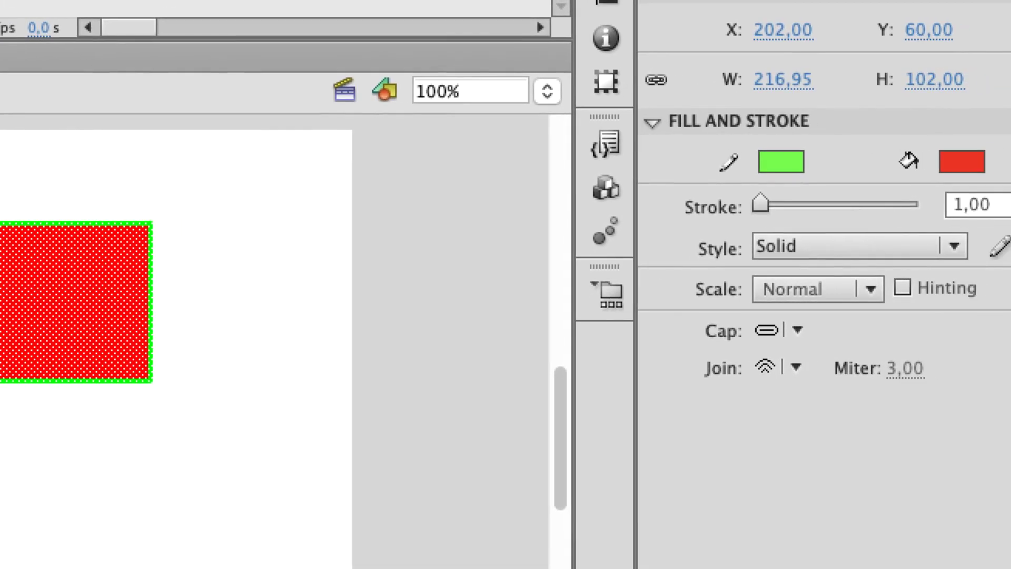
- Give the selected rectangle a blue stroke about 9.45 thick and a yellow fill
left_click(781, 164)
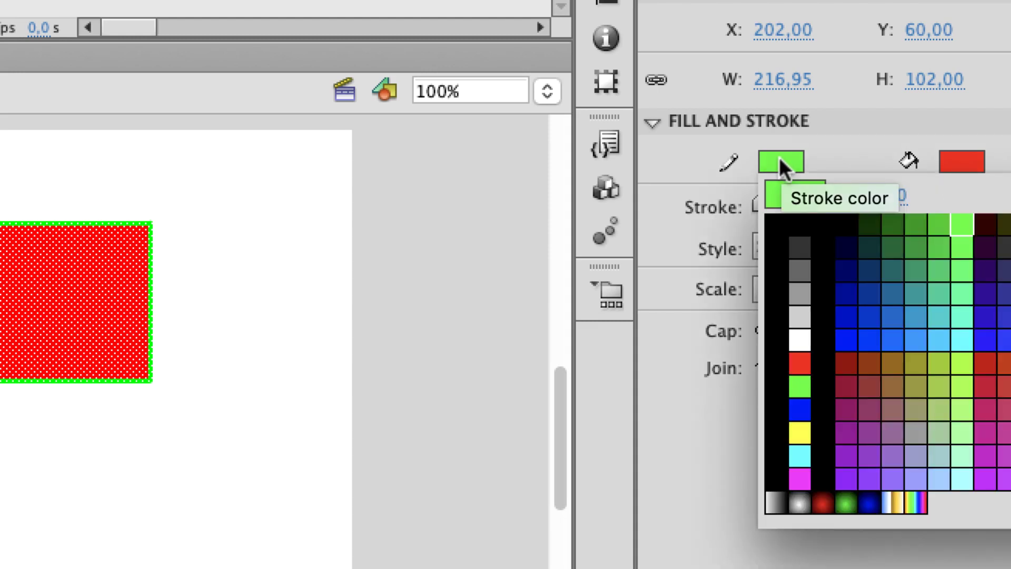
left_click(796, 419)
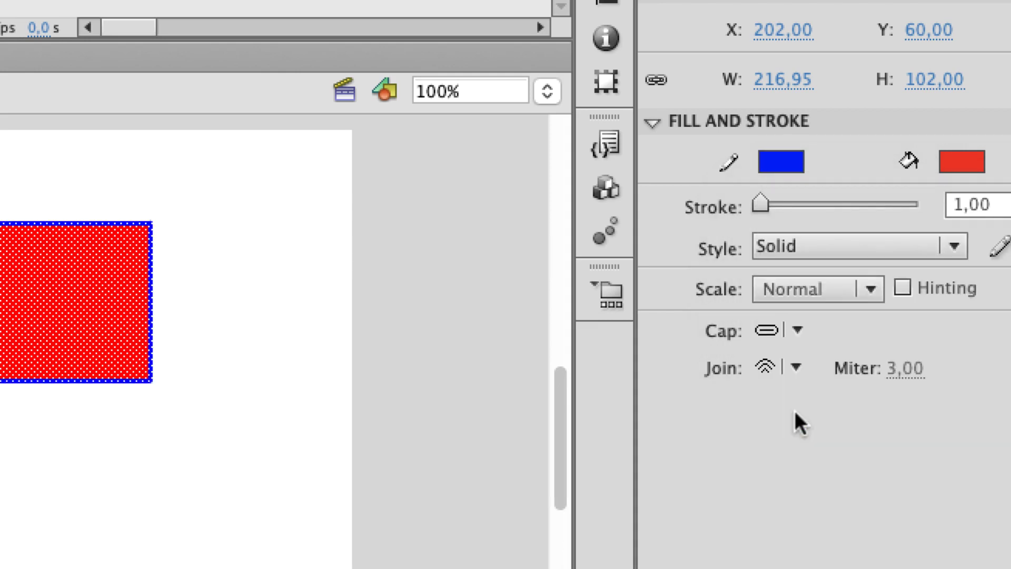
left_click(962, 156)
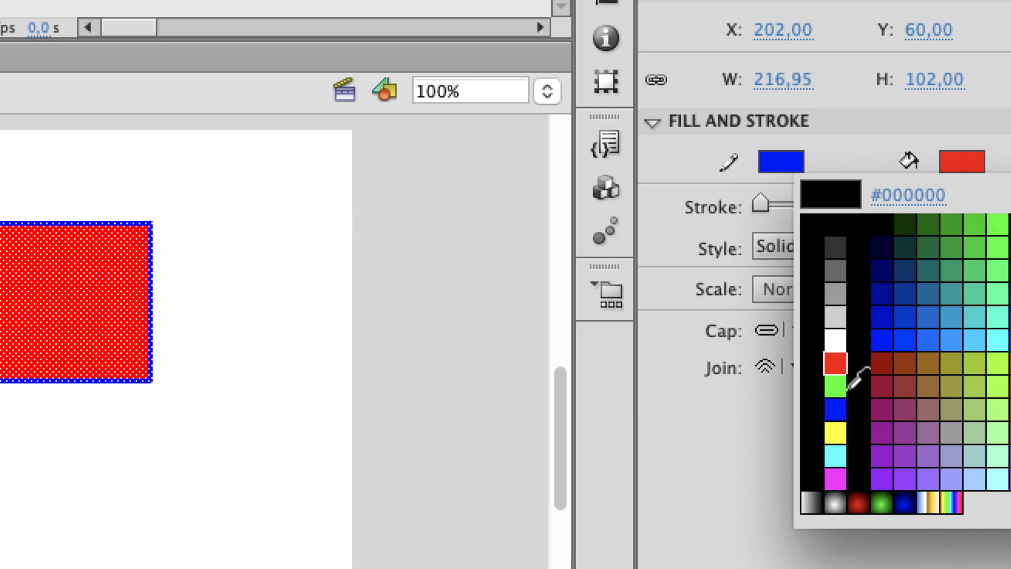
left_click(833, 432)
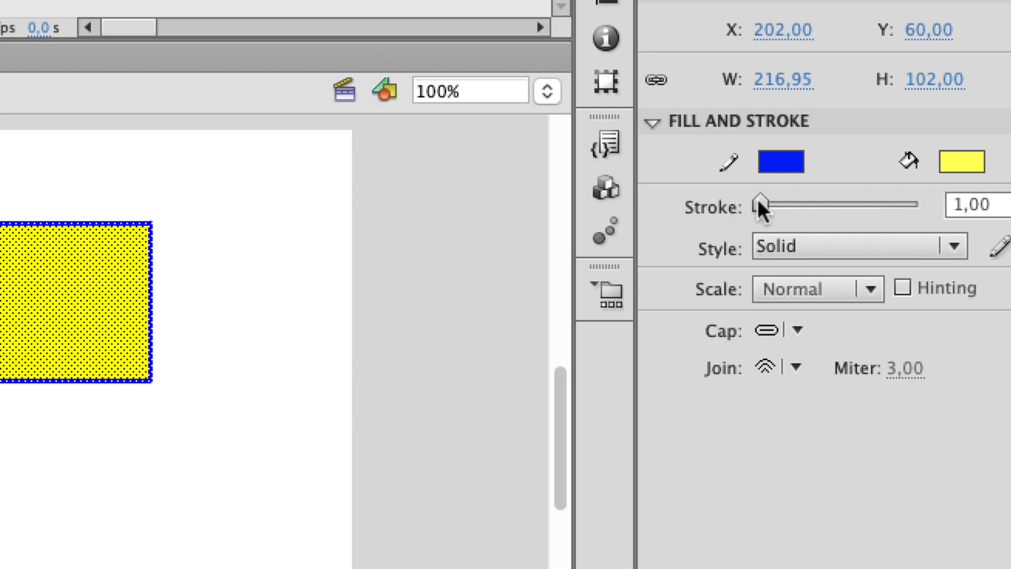
mouse_move(758, 202)
left_mouse_down()
mouse_move(784, 202)
mouse_move(763, 202)
left_mouse_up()
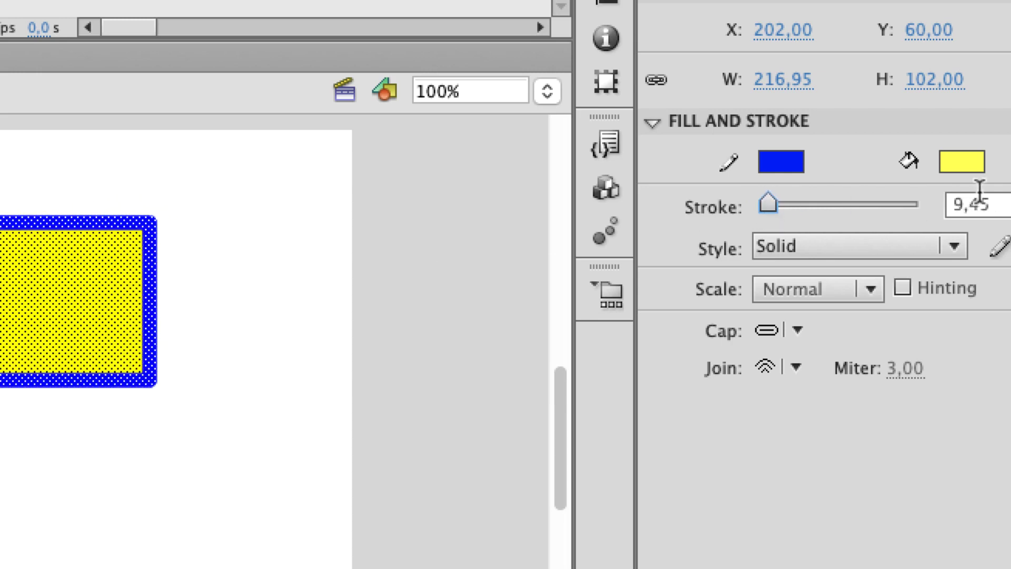
- Set the selected rectangle's stroke thickness to 5
left_click(978, 203)
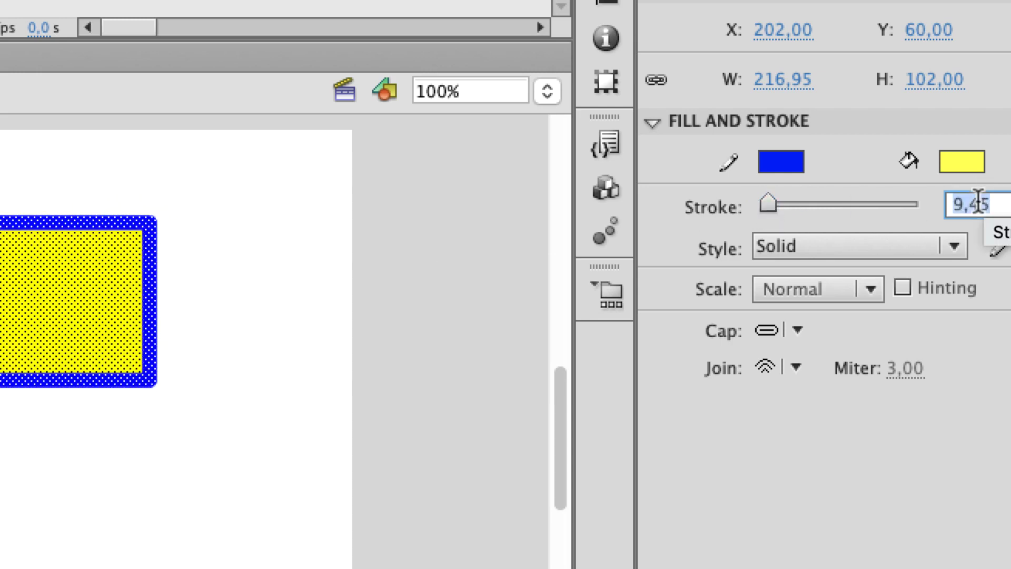
type("5")
key("Return")
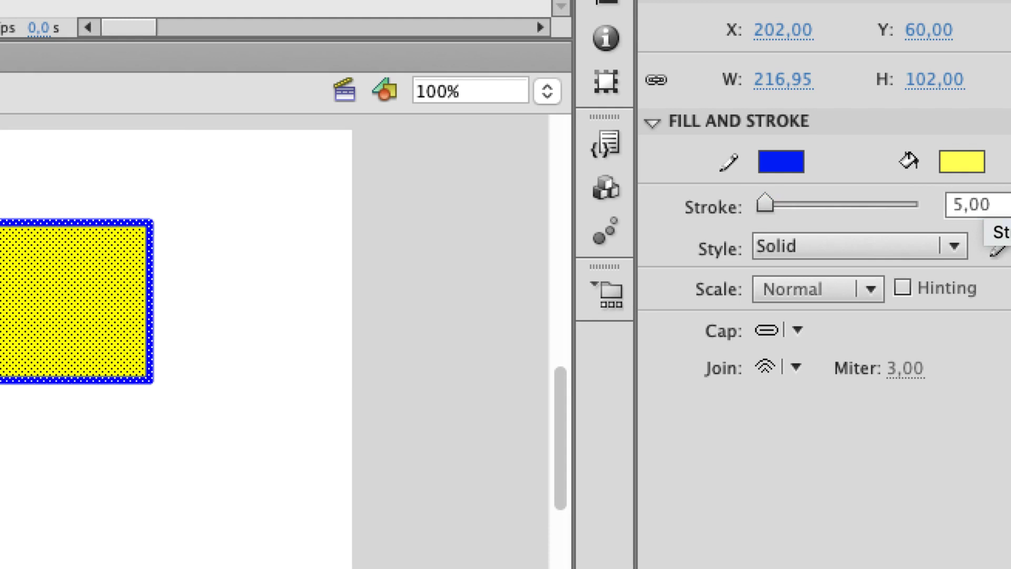
left_click(268, 566)
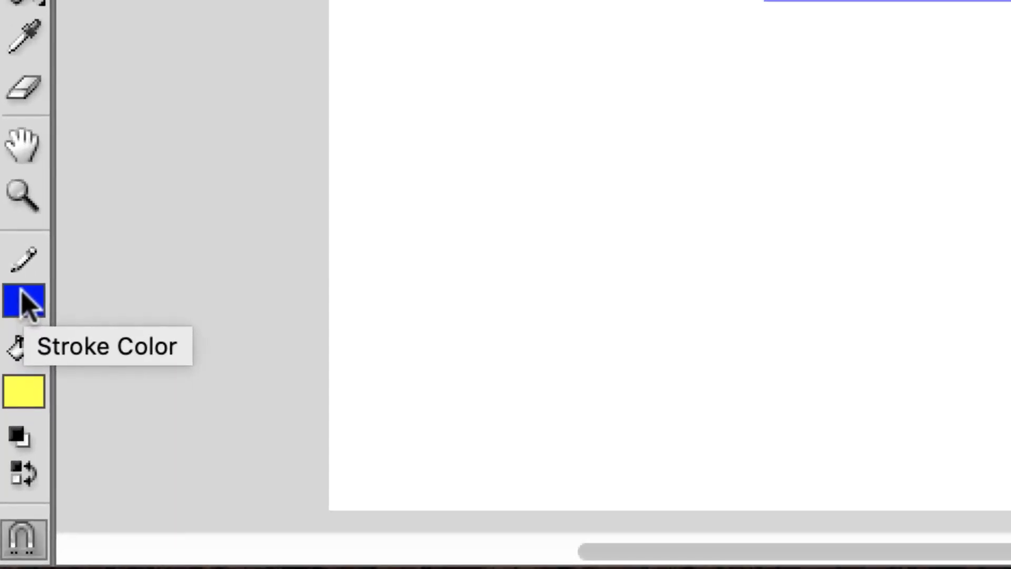
- Draw a yellow rectangle with no stroke color below and to the left of the blue-outlined rectangle
left_click(24, 300)
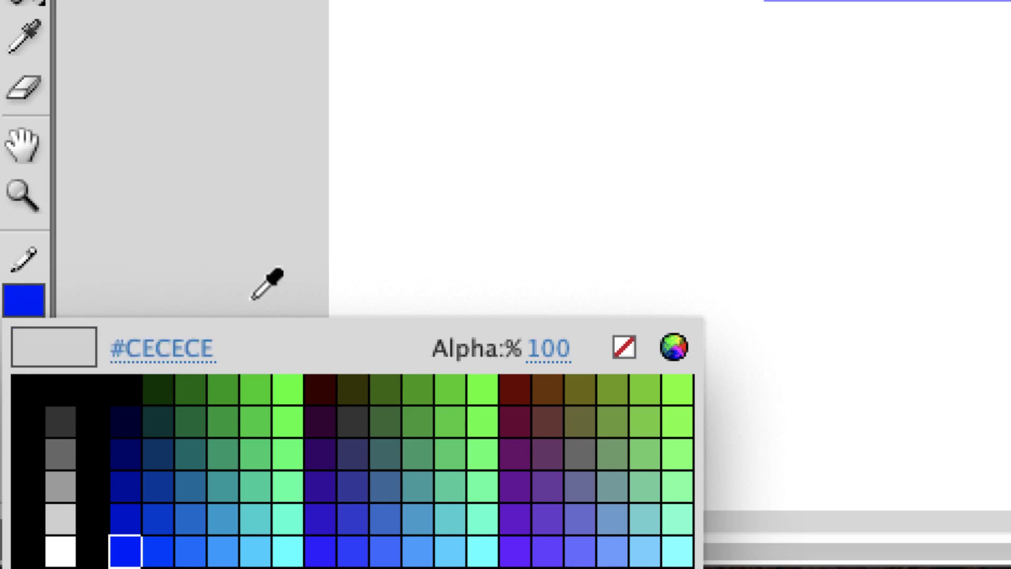
left_click(626, 348)
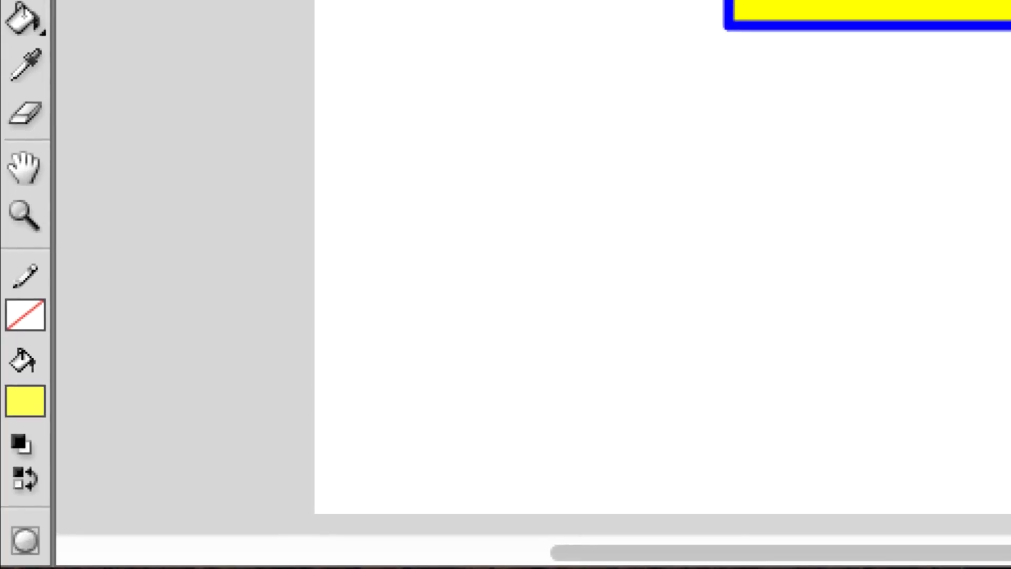
left_click_drag(467, 97, 809, 286)
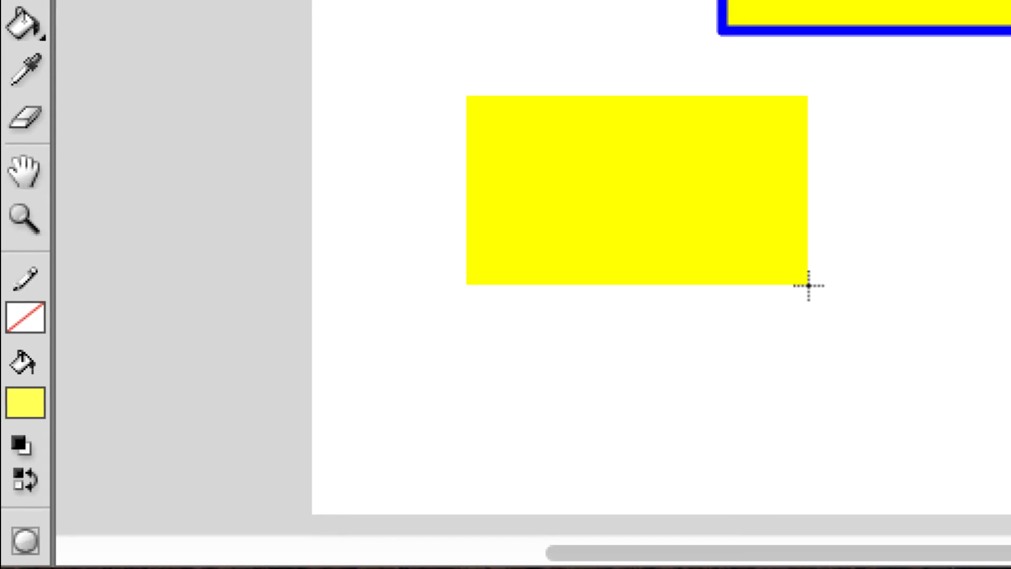
- Move the outline-free yellow rectangle across the stage with the Selection tool and back to just beside its original place
key("v")
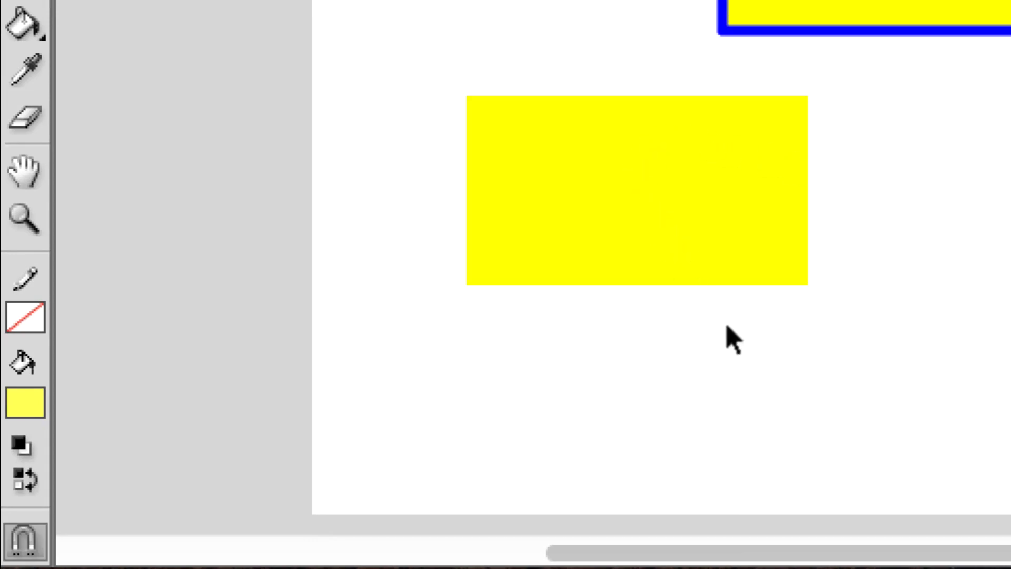
left_click(622, 182)
left_click_drag(621, 182, 1010, 203)
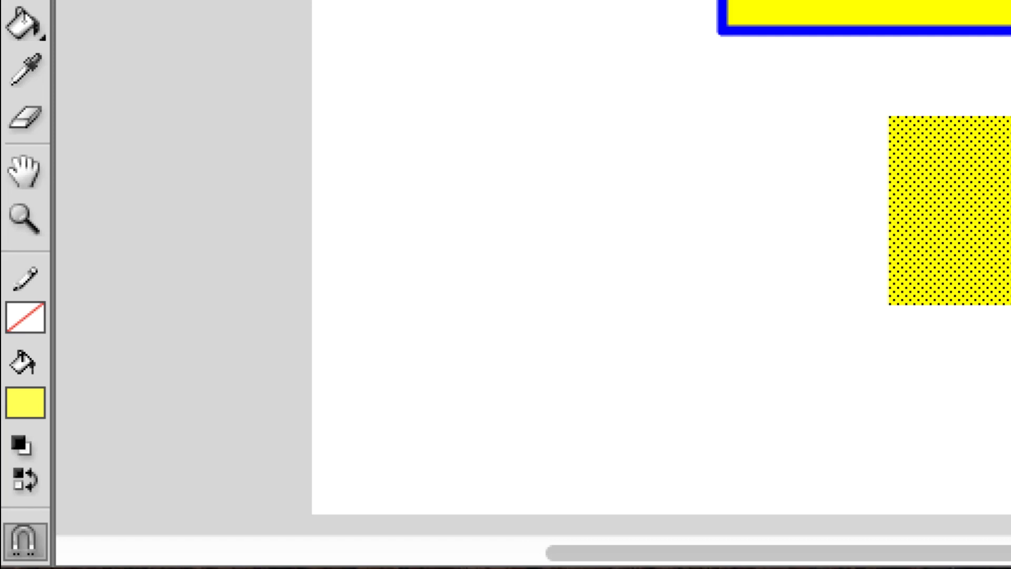
left_click_drag(1010, 202, 648, 176)
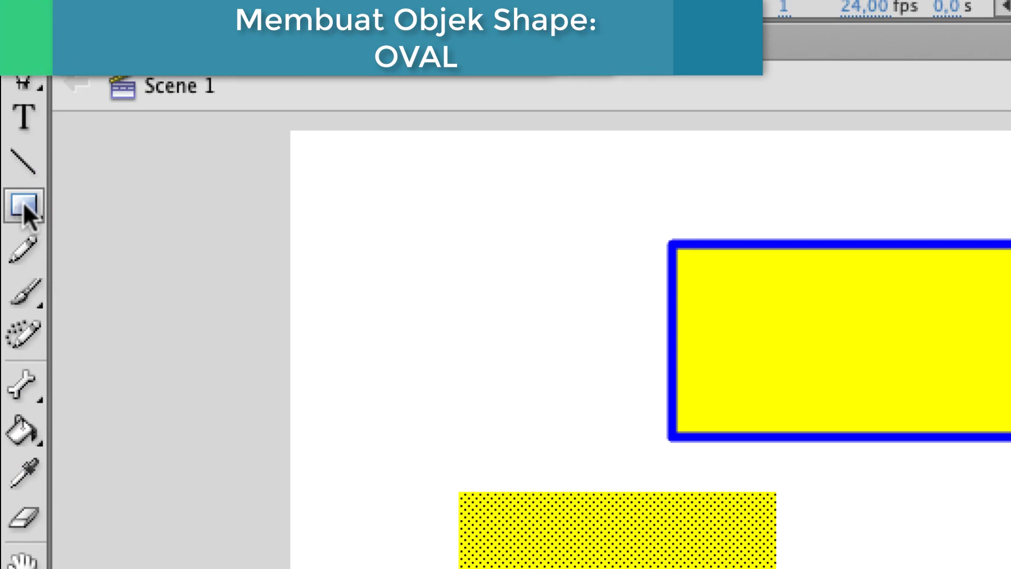
- Draw a yellow circle without a stroke to the right of the outline-free rectangle using the Oval Tool
left_click(24, 206)
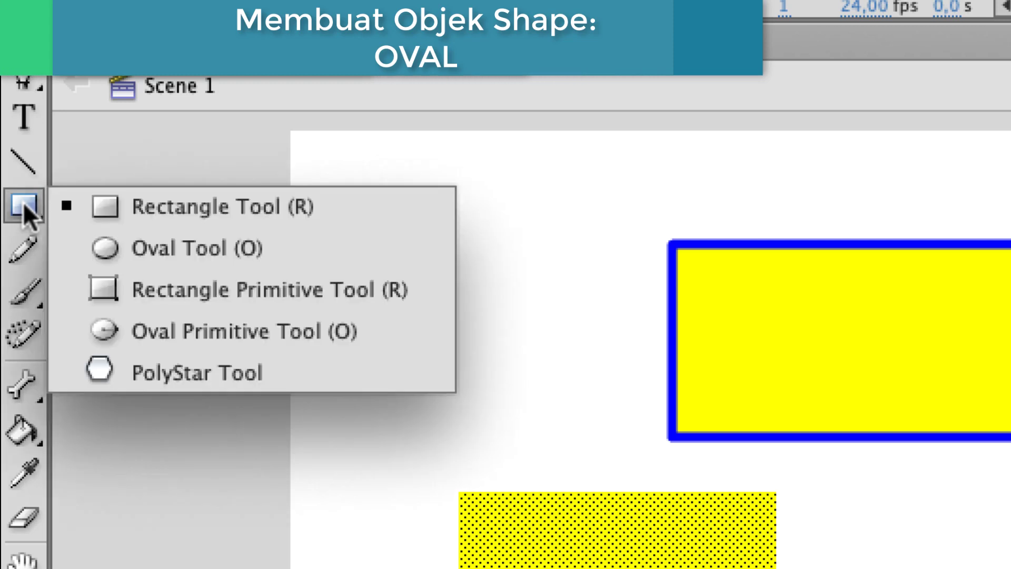
left_click(133, 248)
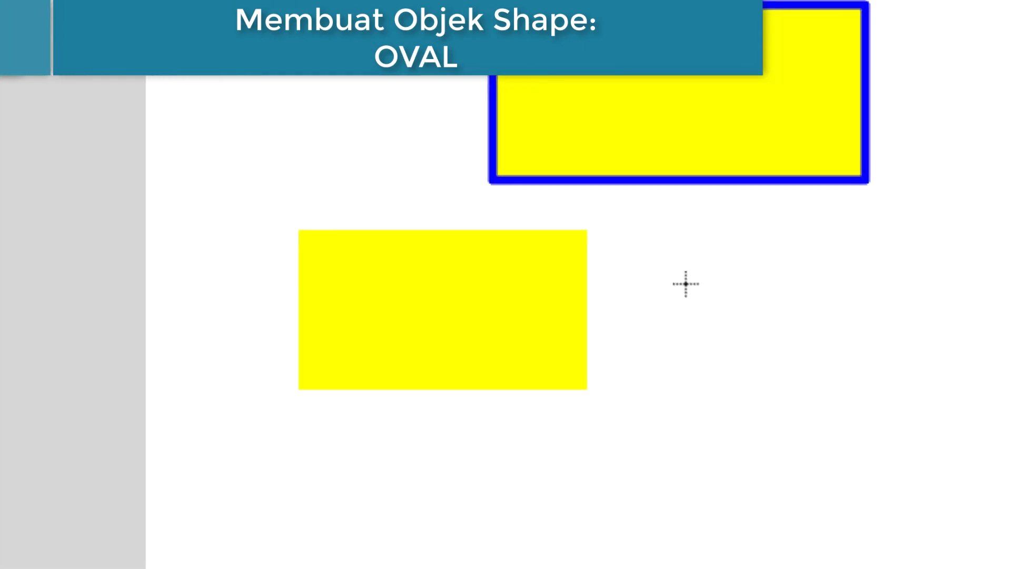
left_click_drag(640, 231, 728, 322)
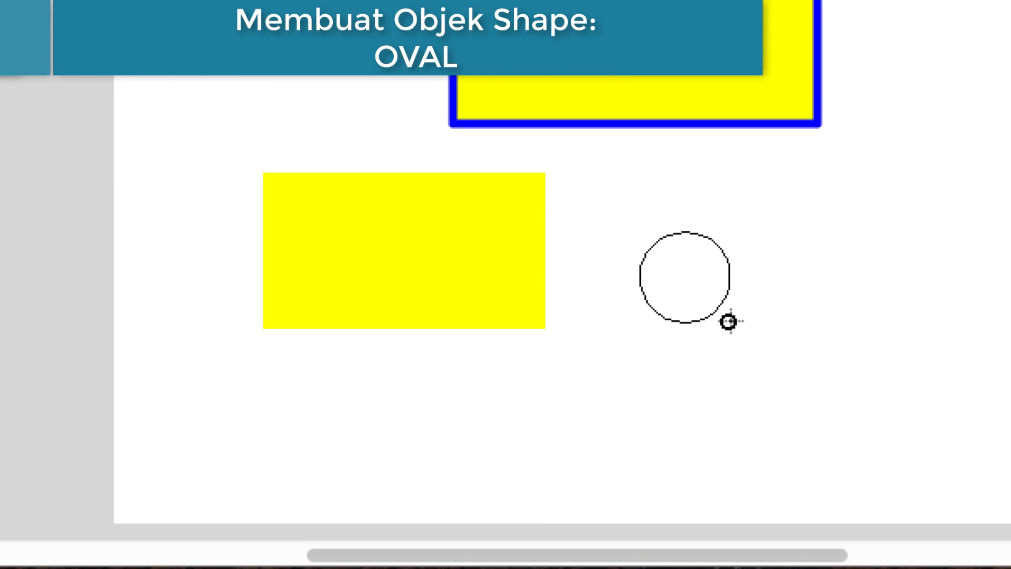
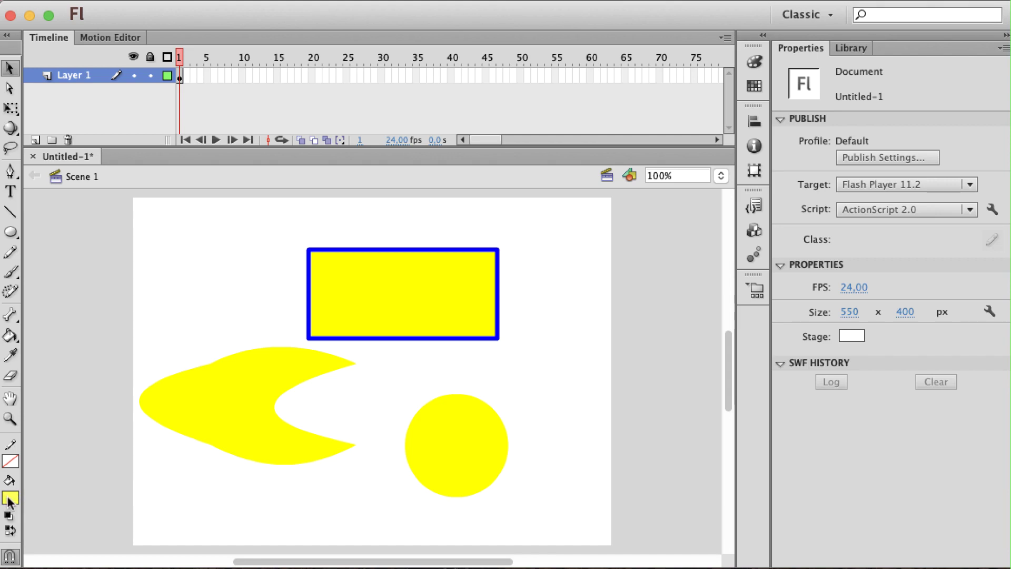
- Set the fill color for new shapes to blue
left_click(9, 498)
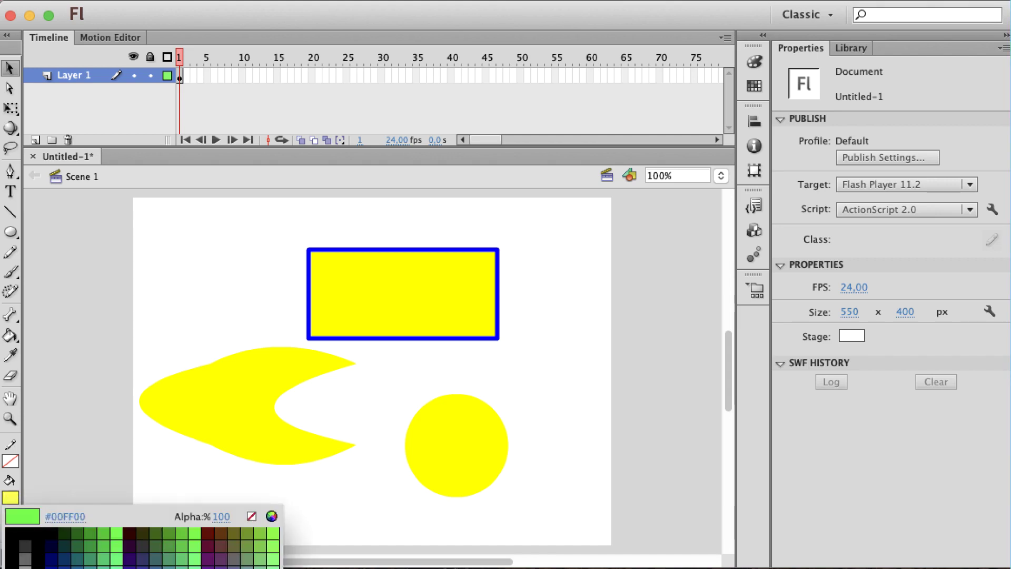
left_click(26, 568)
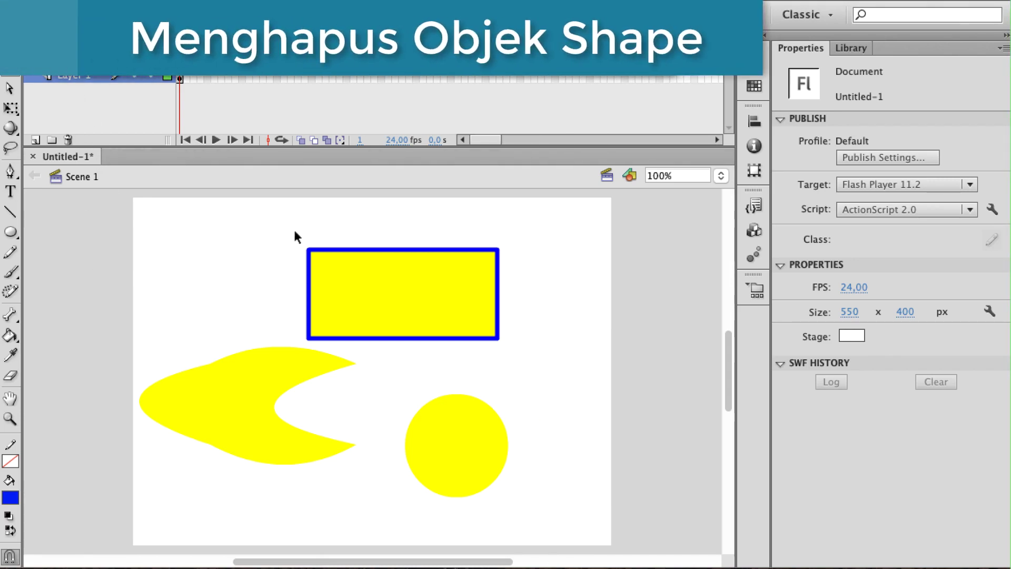
- Select the blue-outlined rectangle together with its fill and delete it, undo the deletion, and delete it again
mouse_move(294, 232)
left_mouse_down()
mouse_move(338, 302)
mouse_move(474, 315)
mouse_move(530, 346)
left_mouse_up()
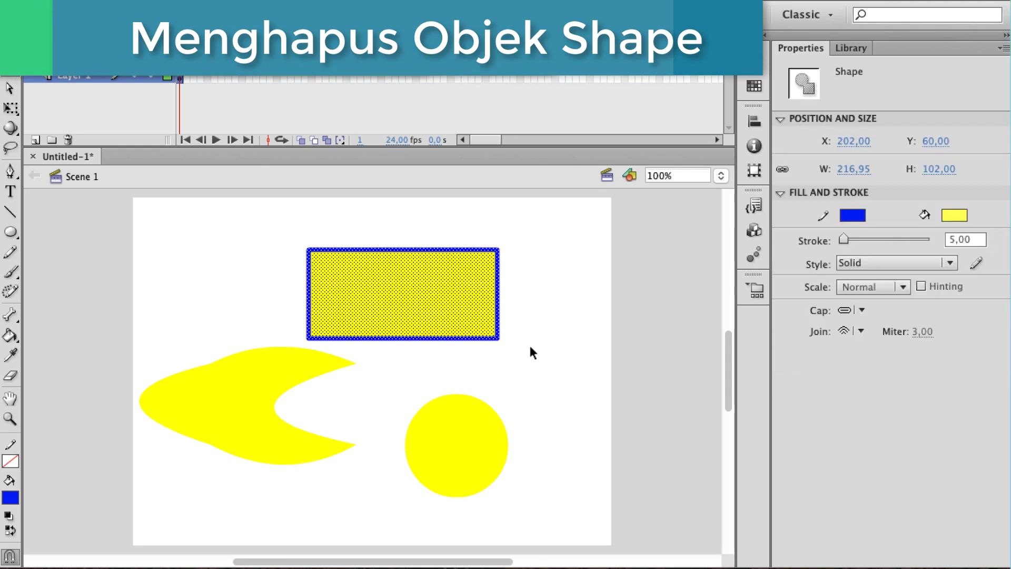
key("Delete")
key("ctrl+z")
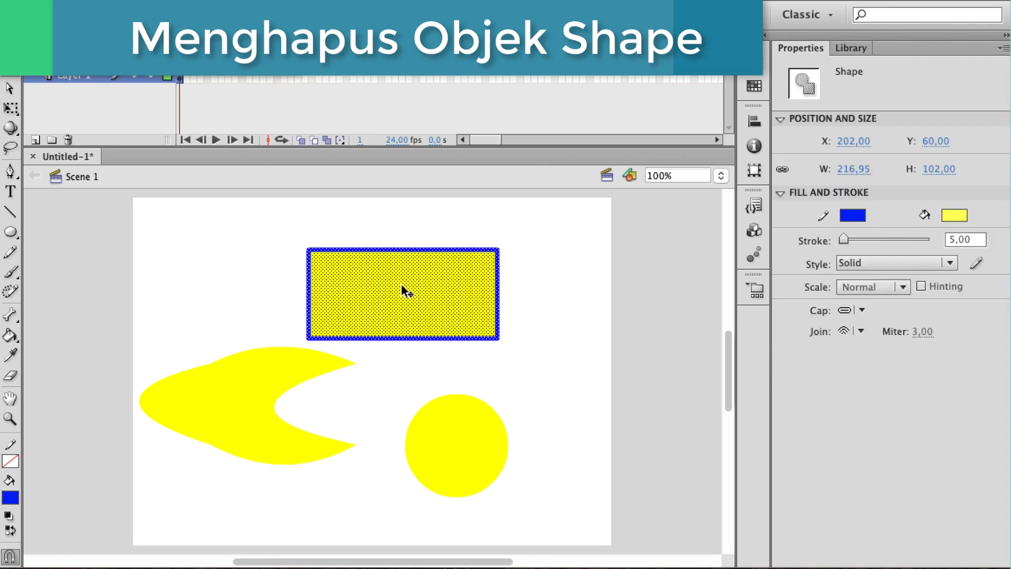
key("Delete")
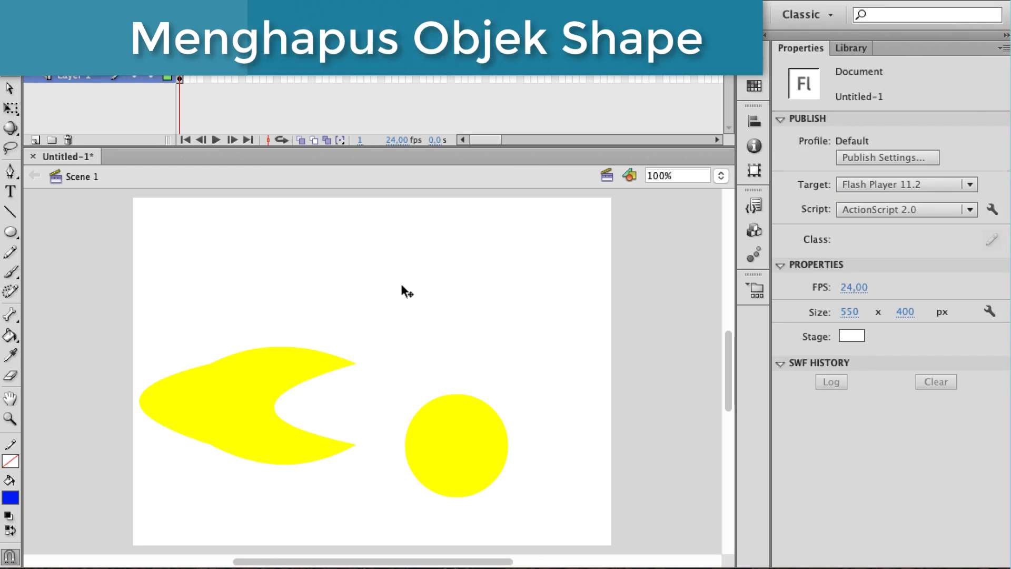
- Draw a blue five-sided polygon in the upper part of the stage with the PolyStar Tool
left_click(11, 234)
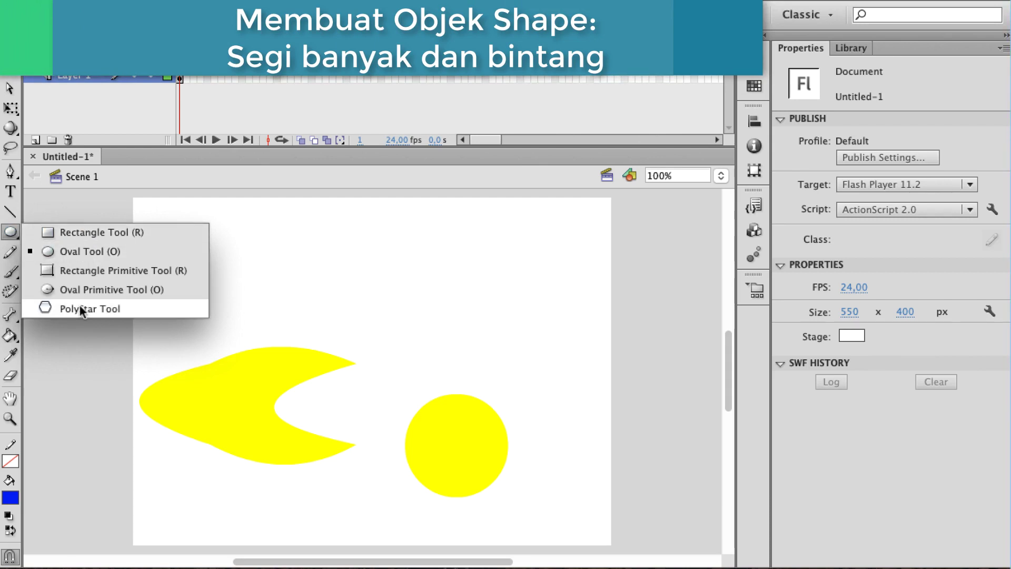
left_click(46, 309)
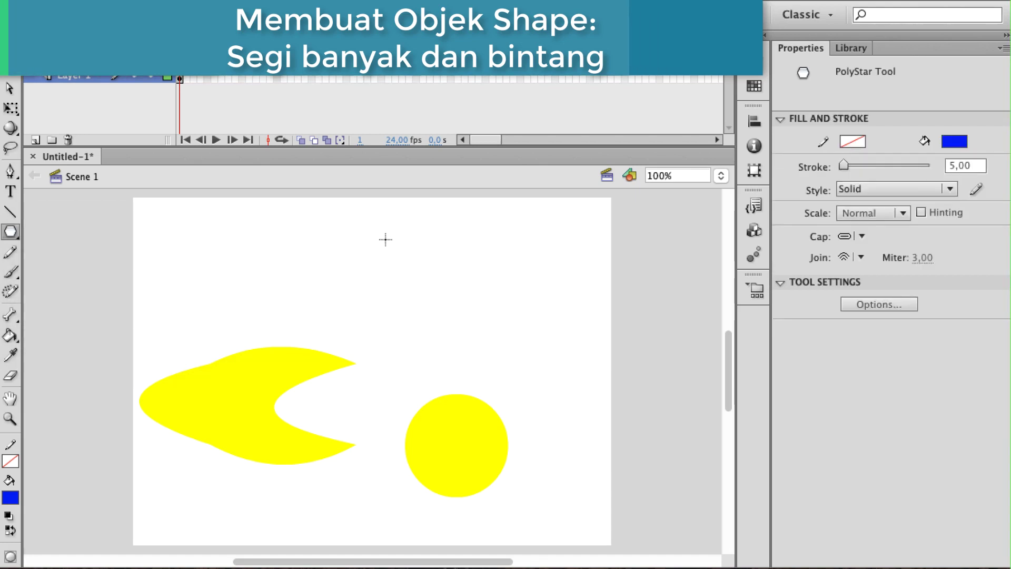
left_click_drag(389, 242, 427, 234)
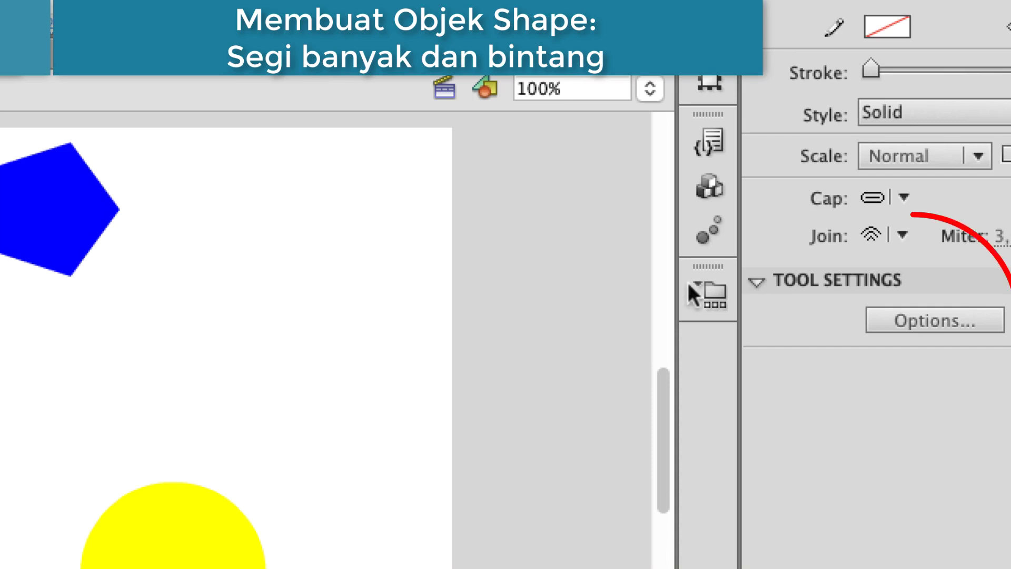
- Set the PolyStar number of sides to 7 and draw a blue seven-sided polygon to the right of the pentagon
left_click(915, 322)
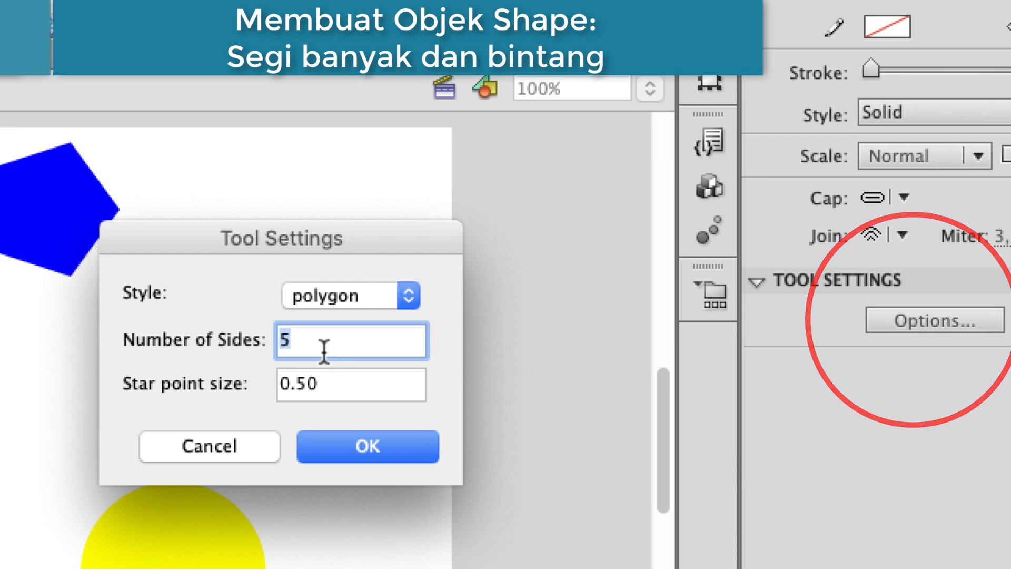
type("7")
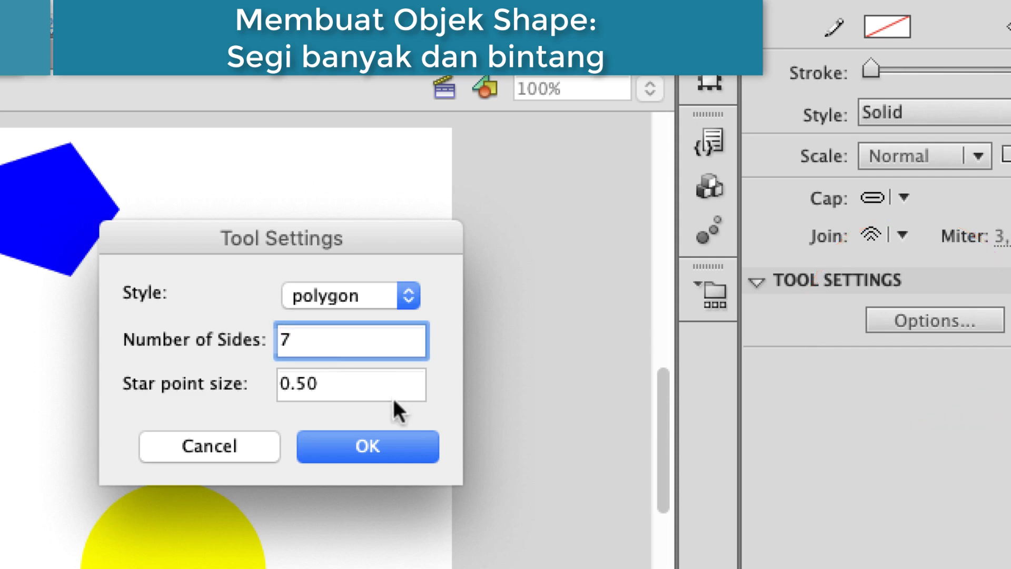
left_click(367, 446)
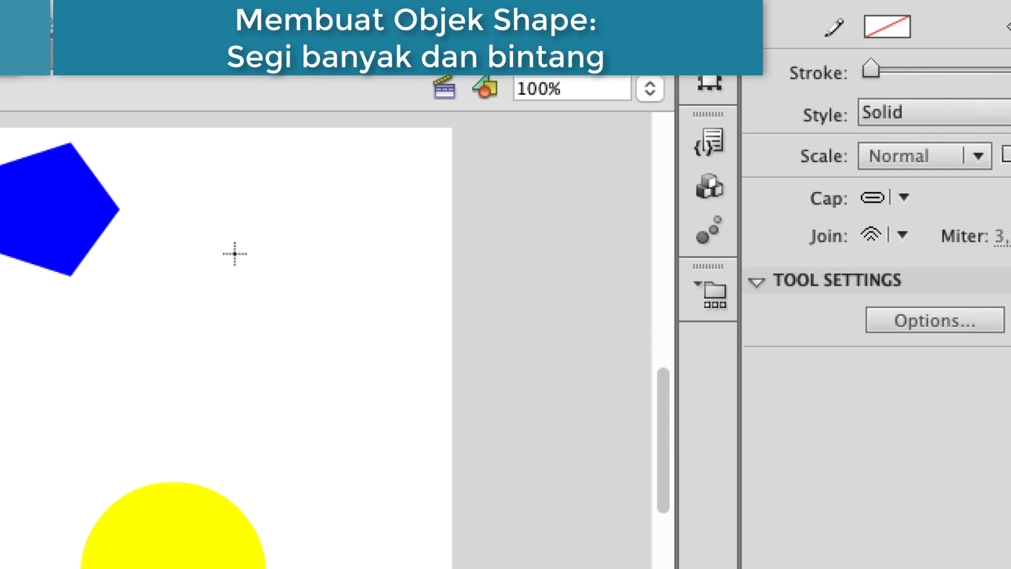
left_click_drag(277, 264, 341, 324)
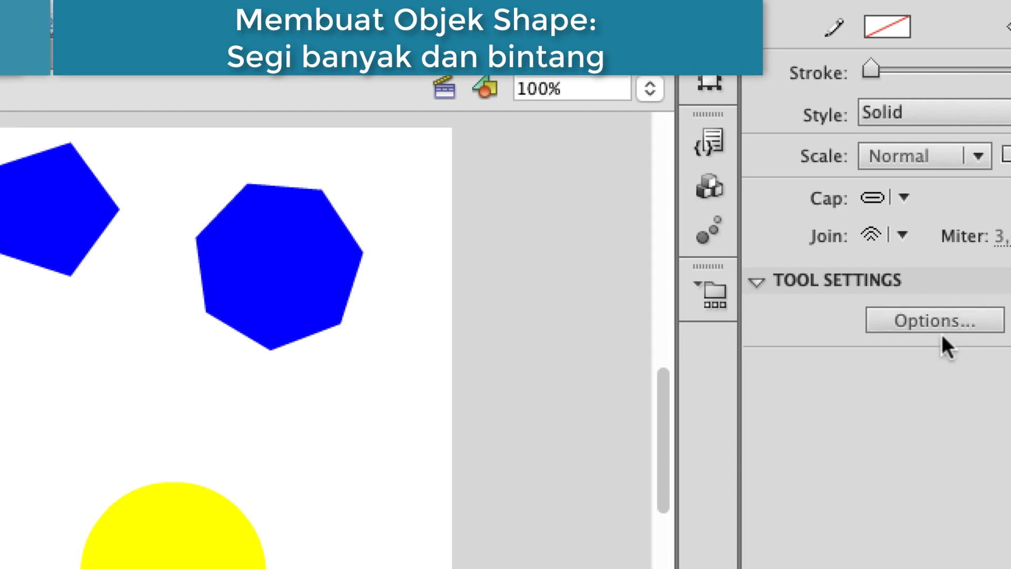
- Change the PolyStar style to star and draw a blue seven-pointed star to the left of the pentagon
left_click(943, 315)
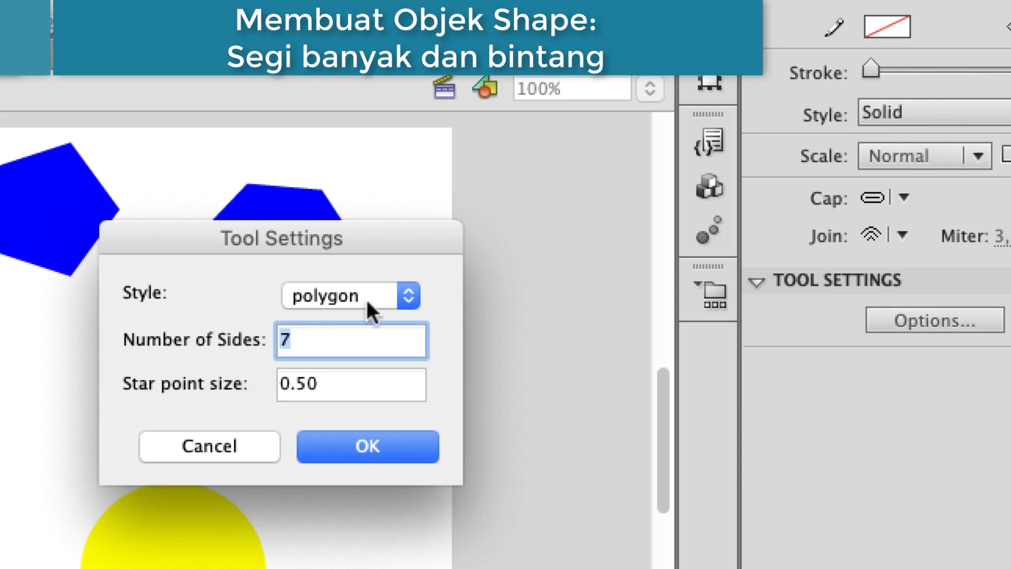
left_click(406, 297)
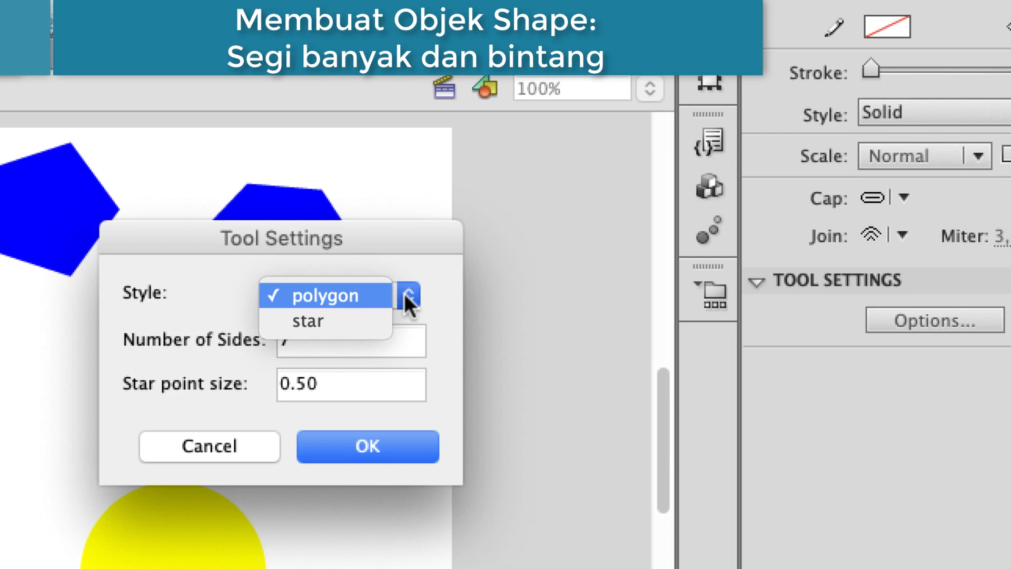
left_click(325, 309)
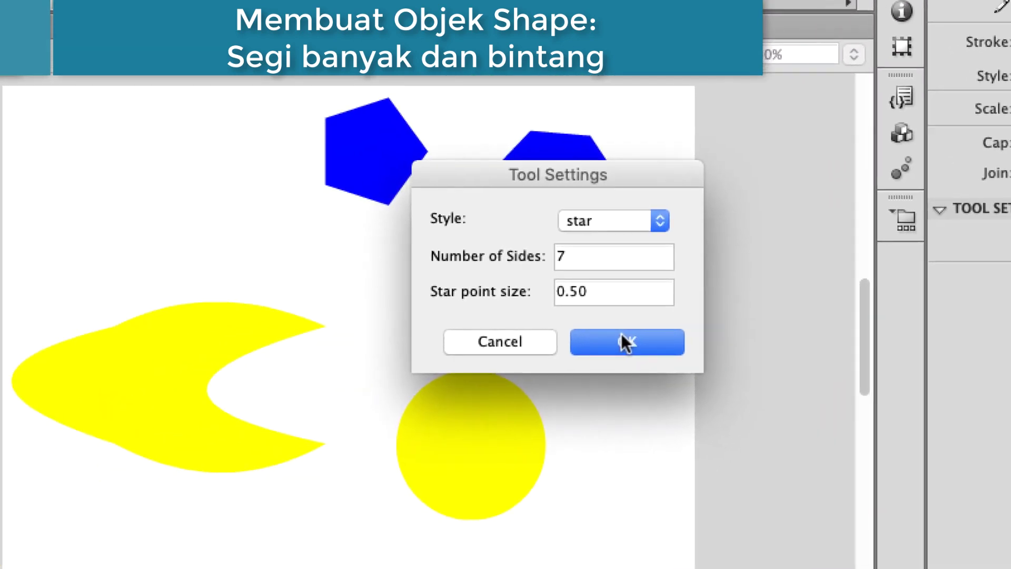
left_click(361, 439)
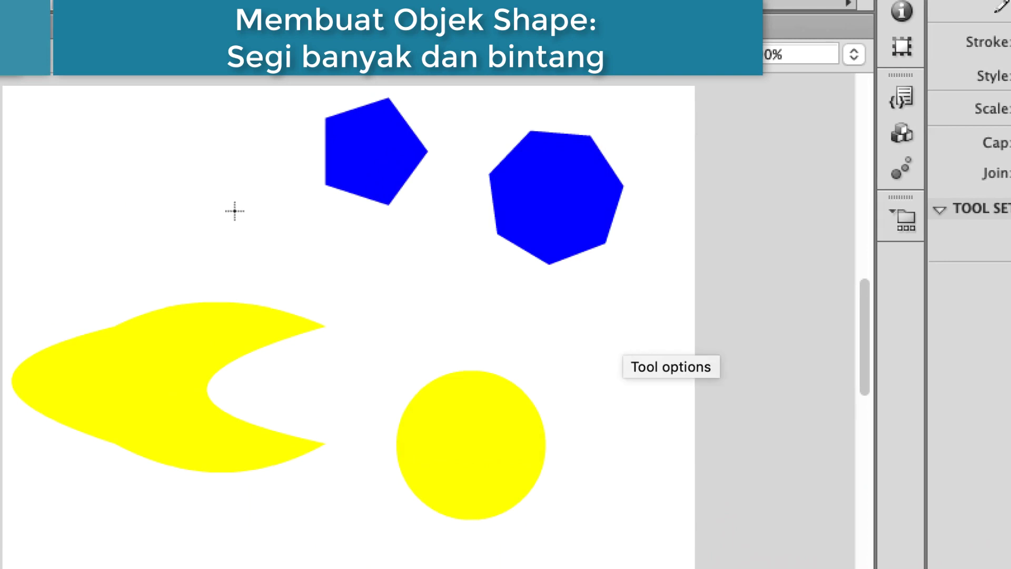
left_click_drag(101, 155, 158, 178)
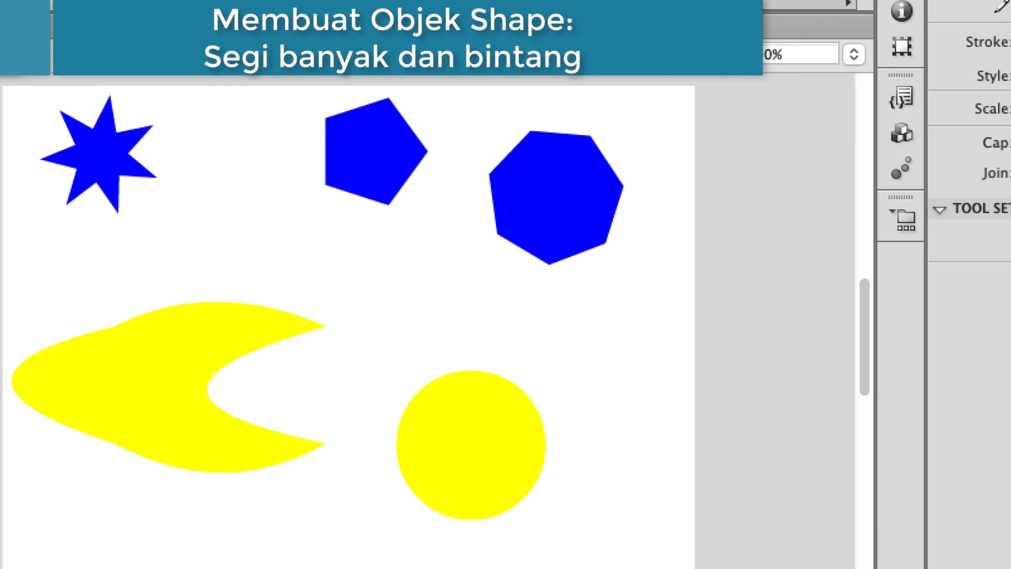
- Set the PolyStar star point size to 0.8 and draw a blue seven-pointed star below the heptagon
left_click(1010, 238)
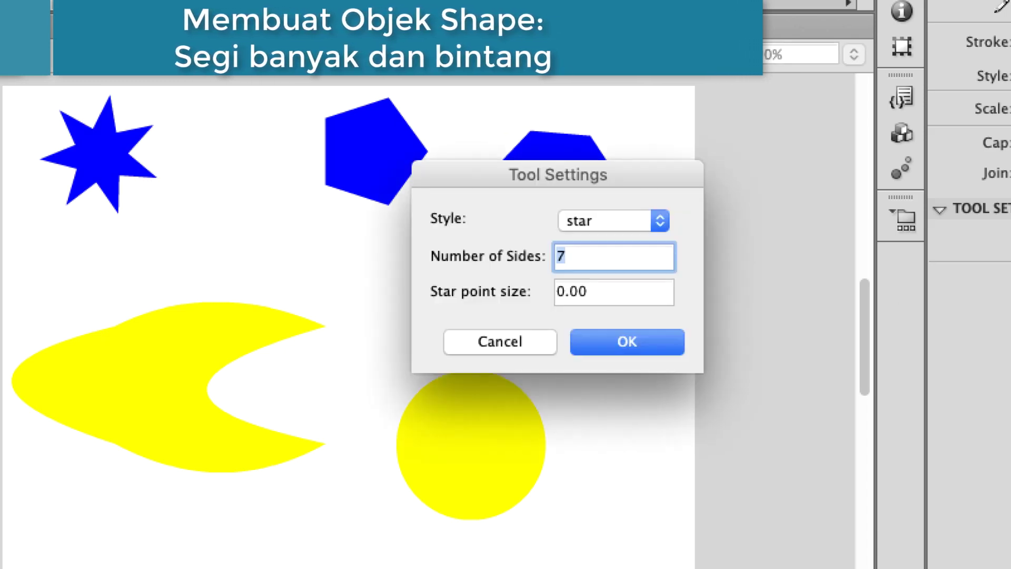
left_click(610, 290)
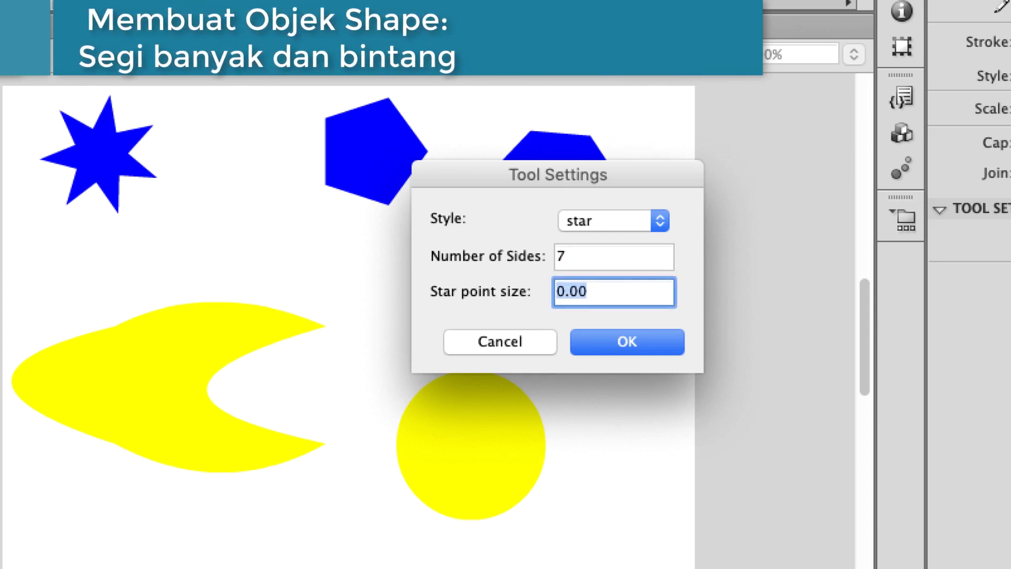
type("0")
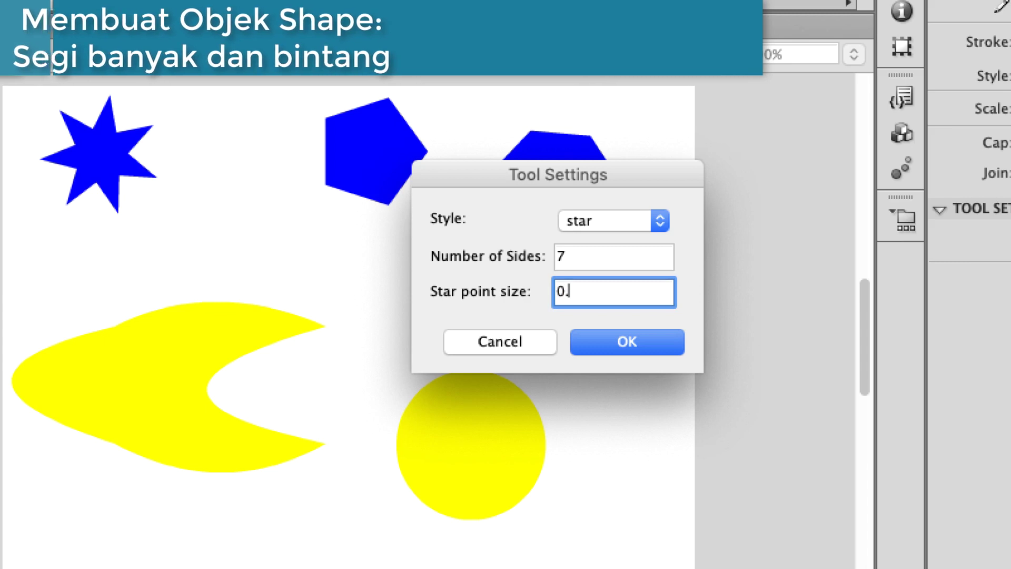
type(".8")
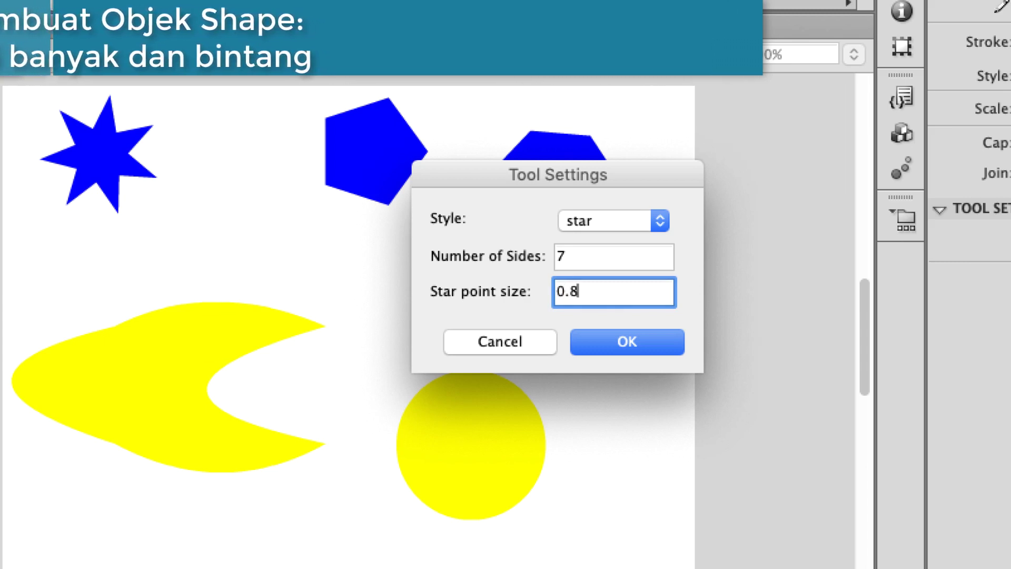
left_click(631, 341)
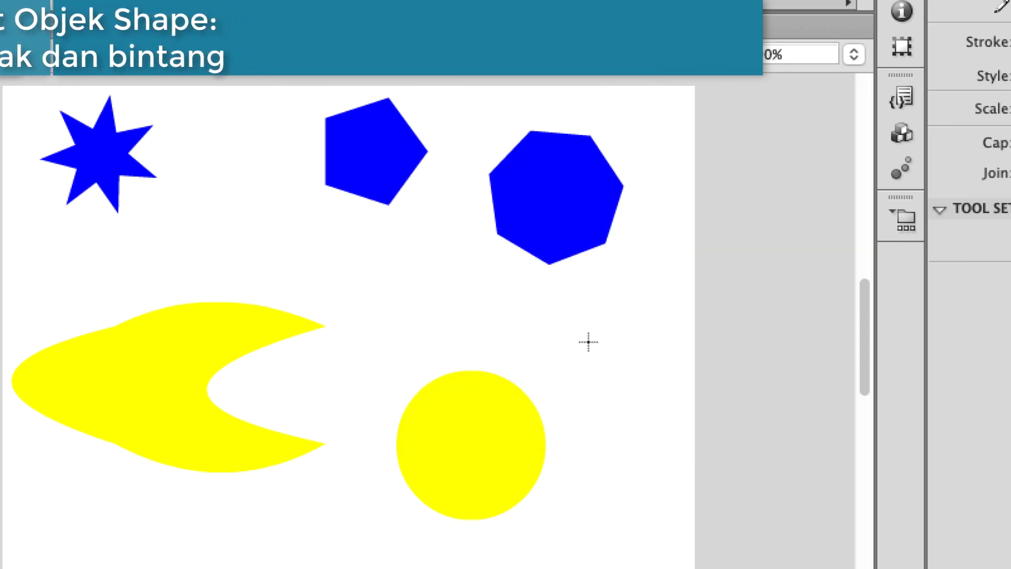
left_click_drag(587, 343, 651, 367)
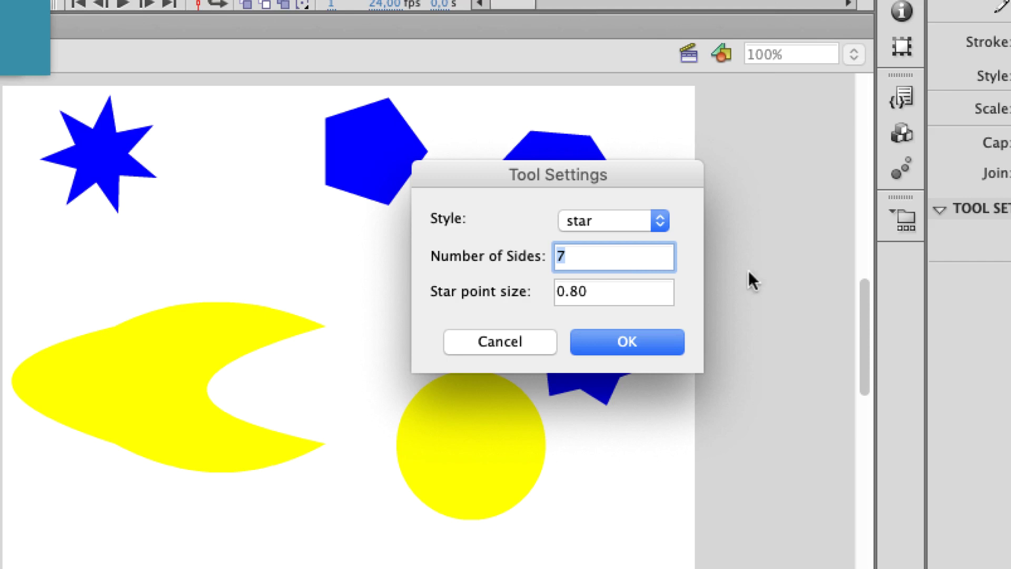
- Set the star point size to 0.3 and draw a thin-pointed blue seven-pointed star in the stage's lower-right area
left_click(628, 291)
type("0")
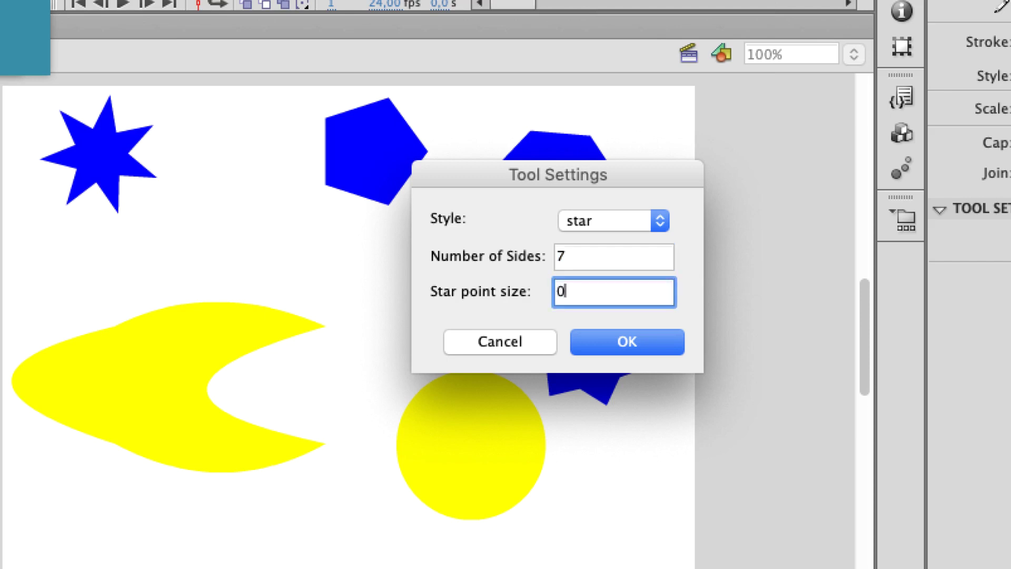
type(".3")
left_click(640, 334)
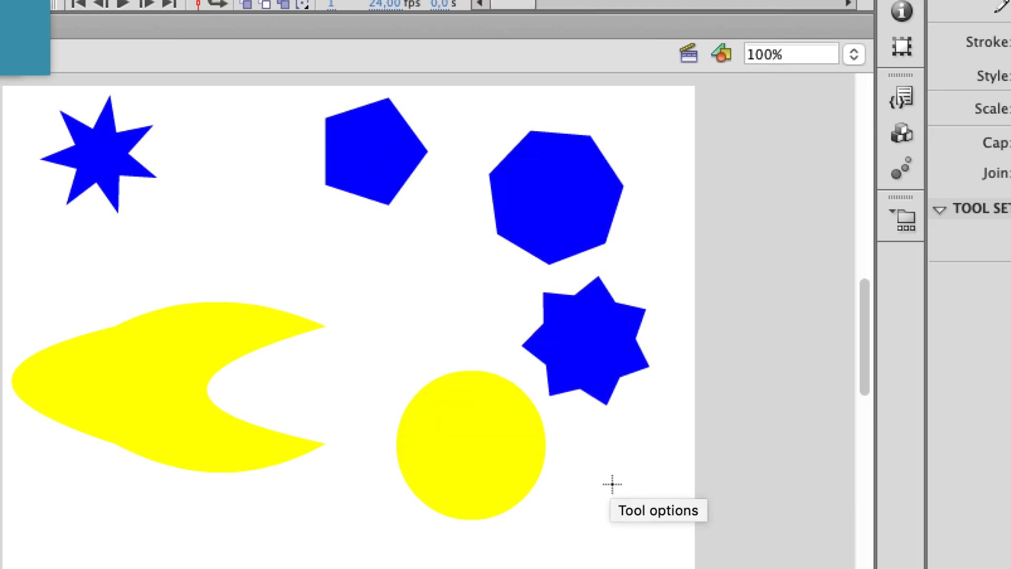
left_click_drag(617, 500, 658, 537)
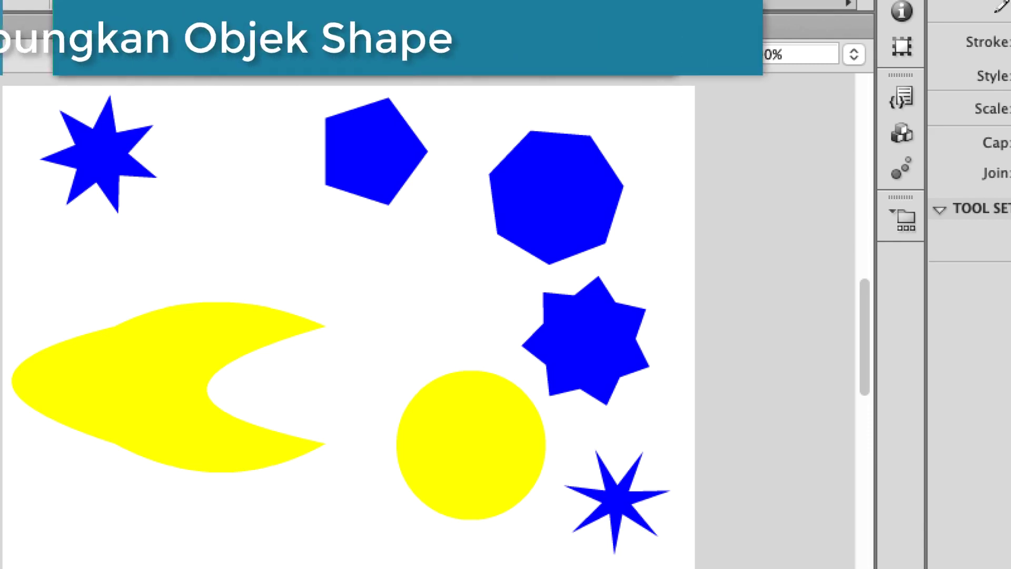
- Move the blue pentagon with the Selection tool so it overlaps the upper edge of the yellow crescent-like shape, and deselect it
key("v")
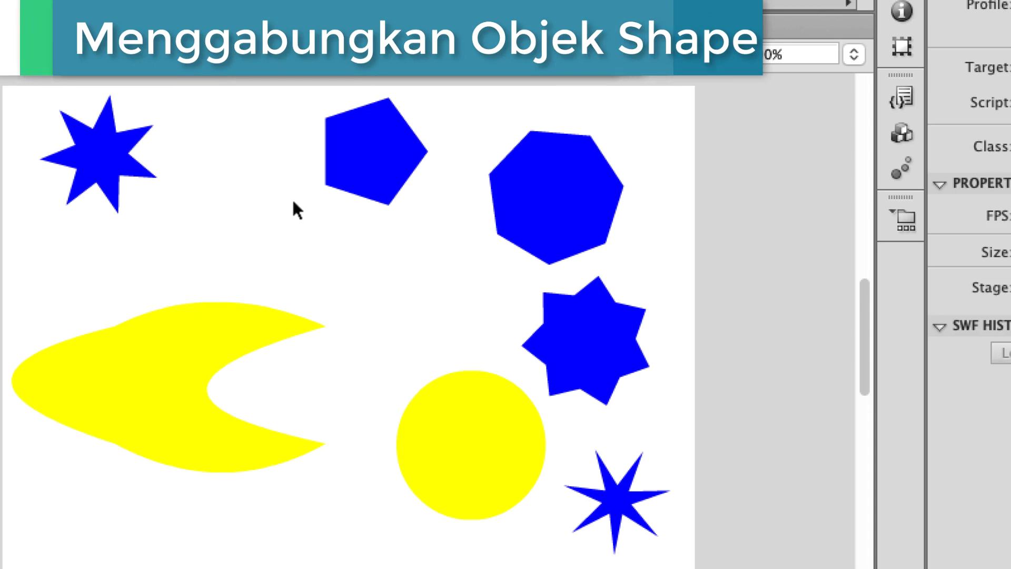
left_click(369, 151)
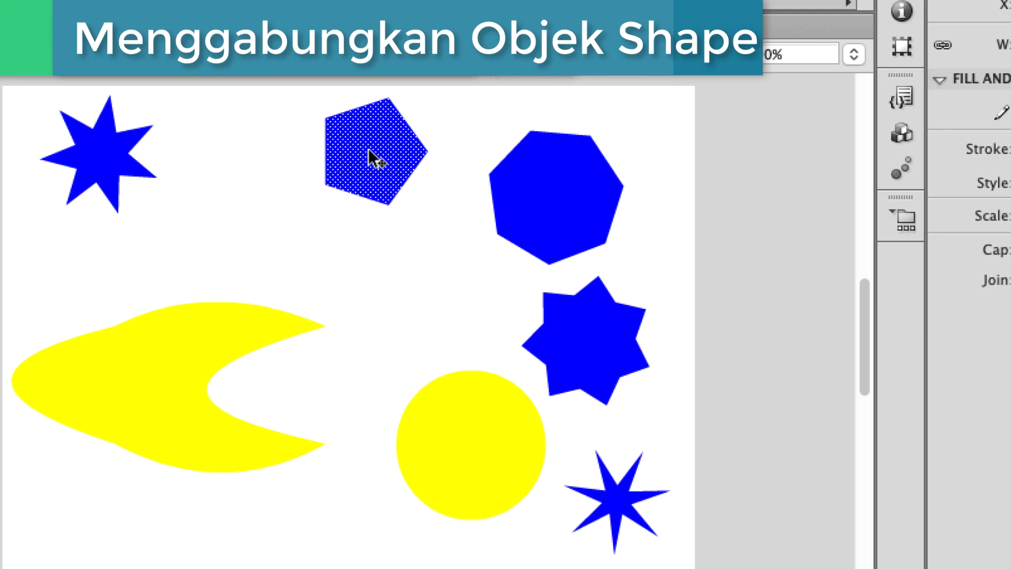
left_click_drag(368, 149, 132, 321)
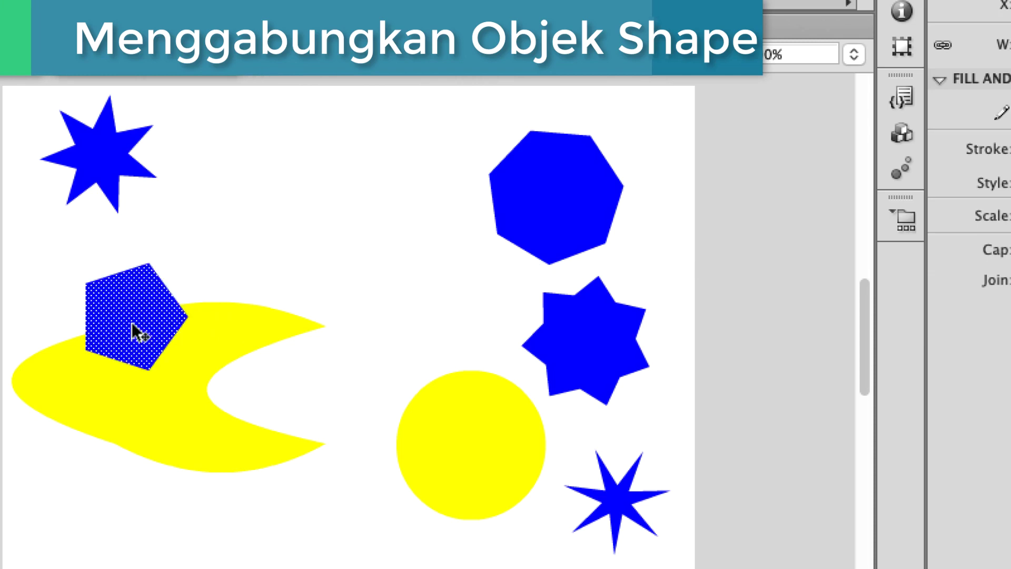
left_click(242, 257)
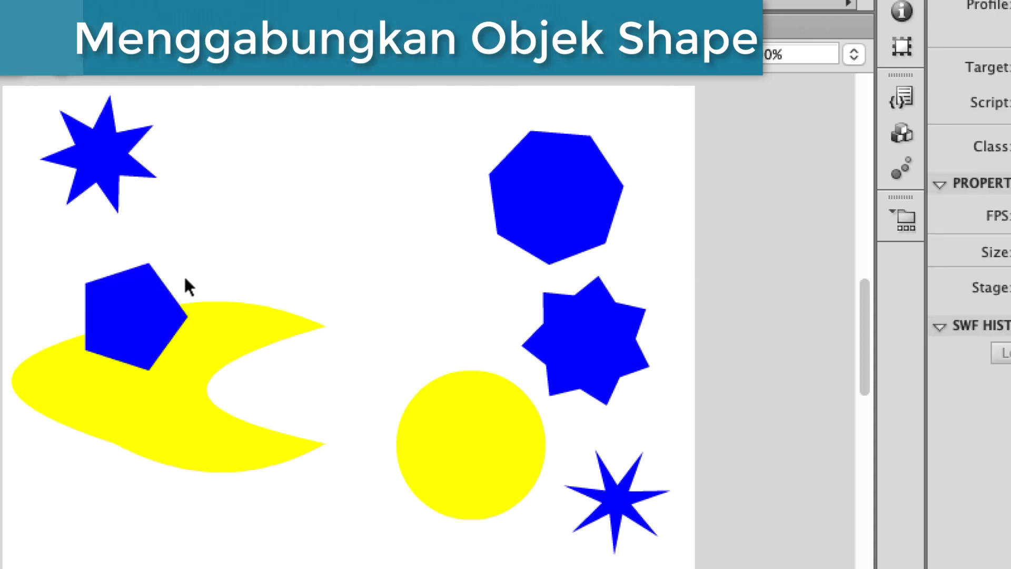
- Move the overlapping pentagon off the yellow shape, and undo the moves back to its original place beside the heptagon
left_click(127, 312)
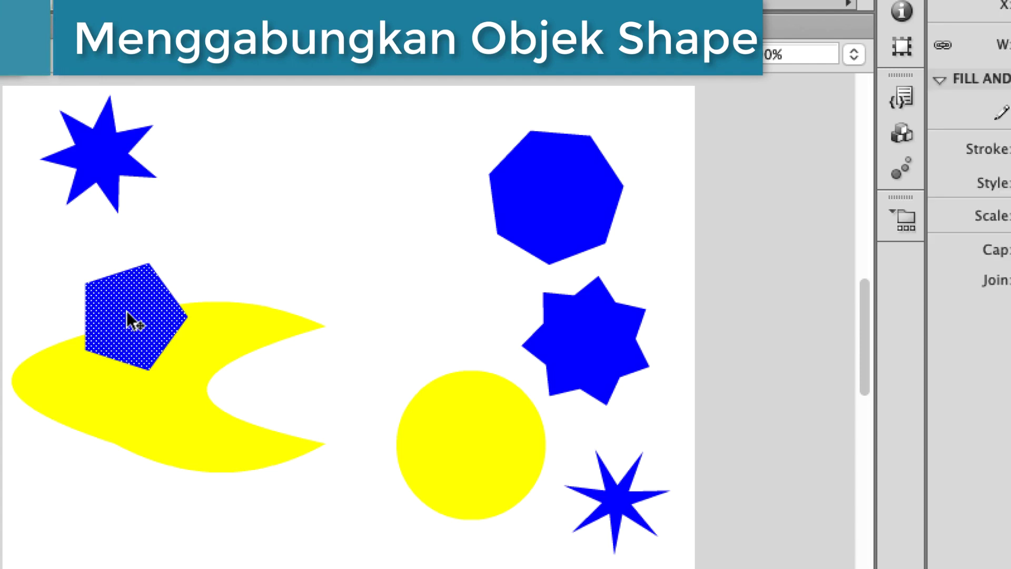
left_click_drag(127, 310, 277, 202)
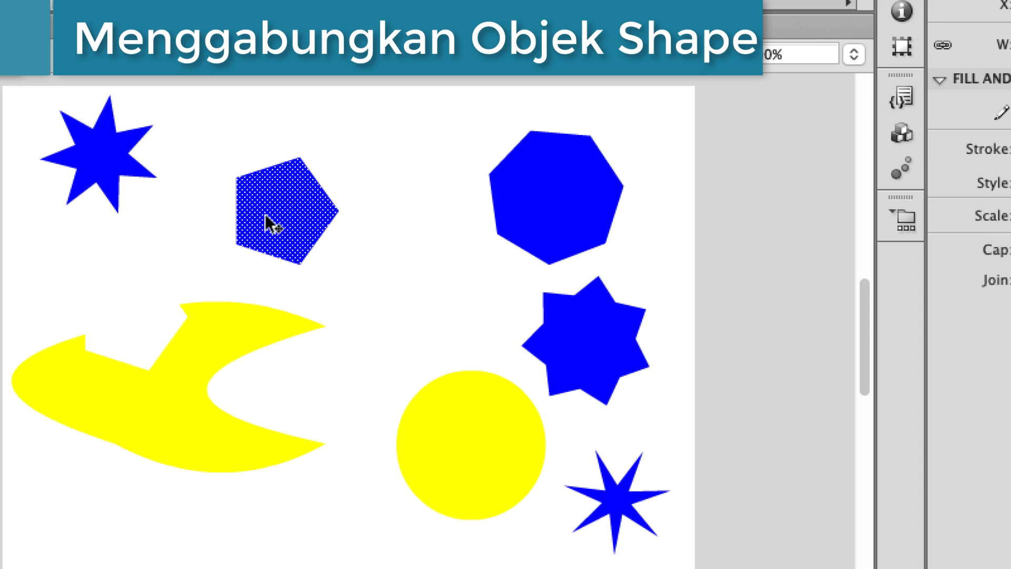
left_click(229, 265)
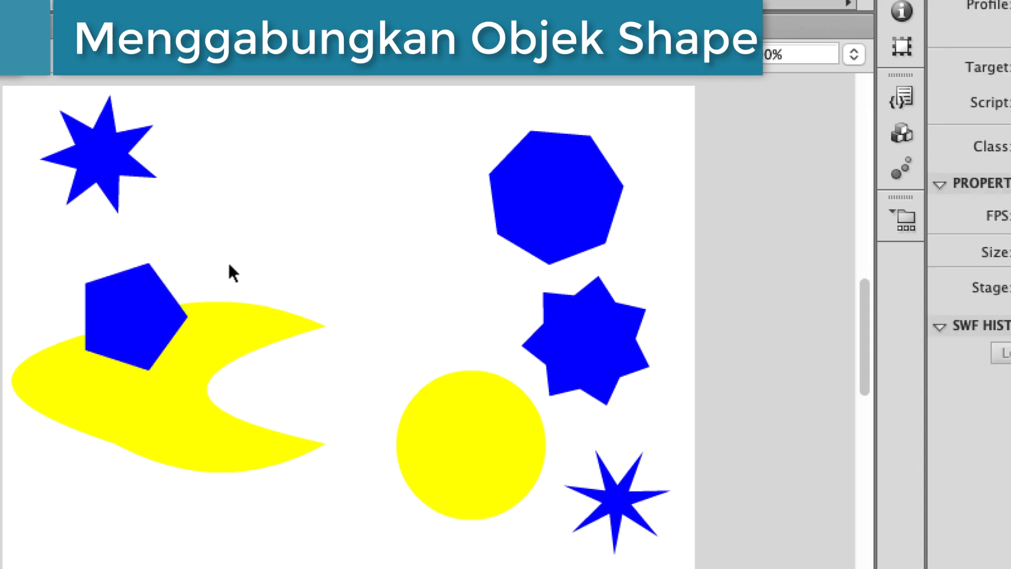
key("super+z")
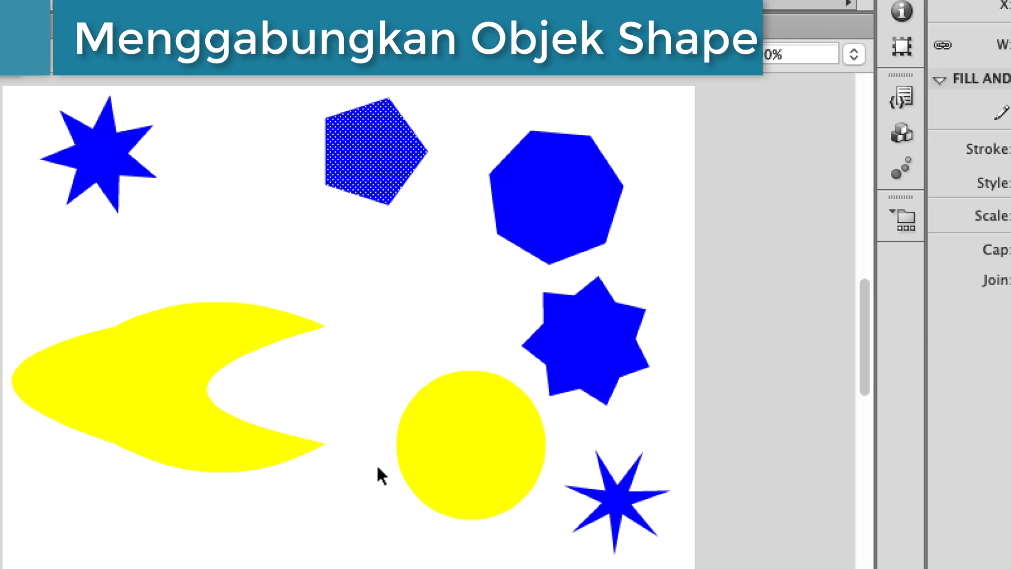
- Move the yellow circle onto the rounded left end of the yellow crescent-like shape and deselect it to merge them
left_click(466, 446)
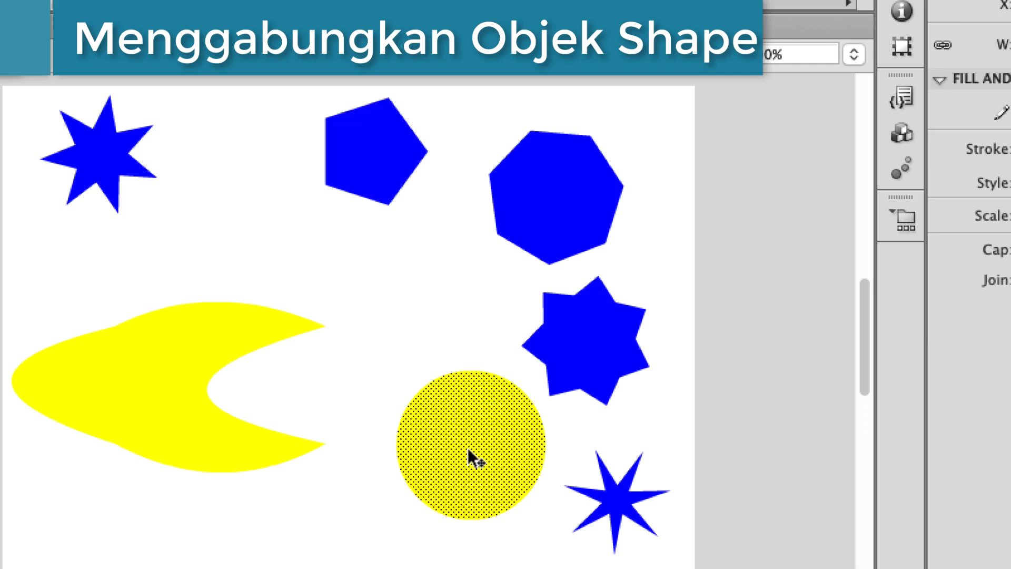
left_click_drag(468, 448, 64, 374)
left_click(72, 507)
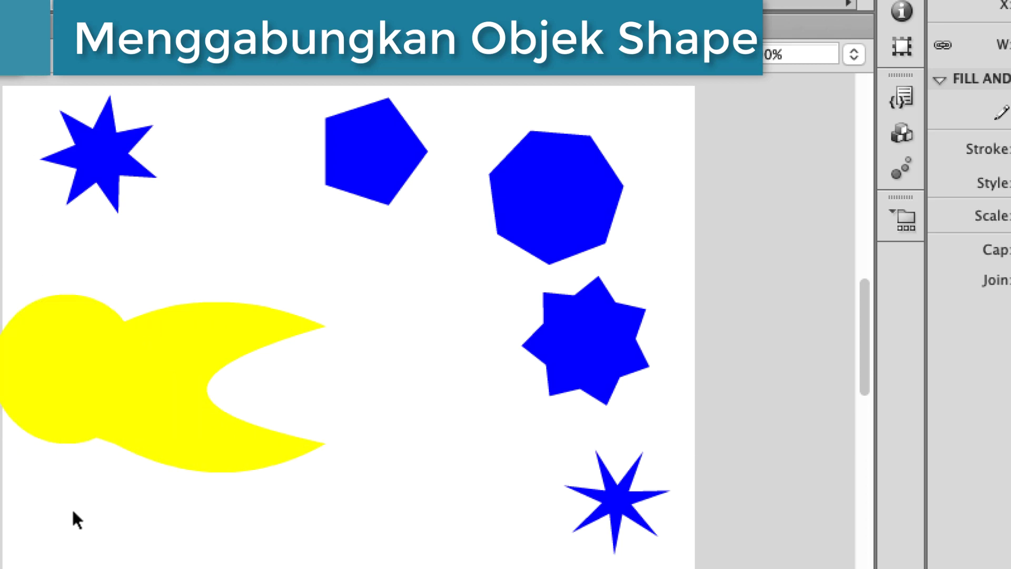
- Move the merged yellow shape right to about X 73, Y 189.5, fully inside the stage, and deselect it
left_click(59, 362)
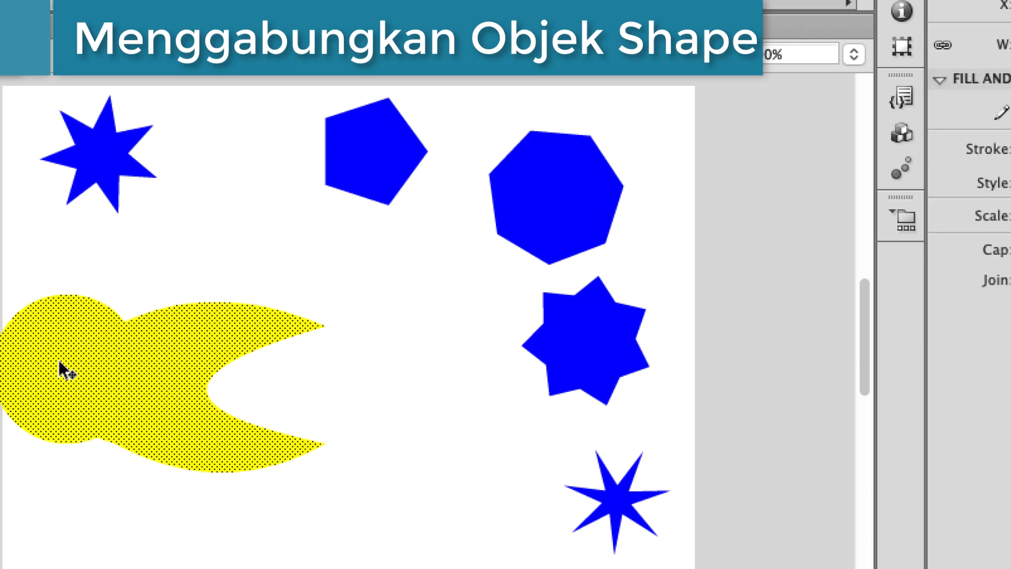
left_click_drag(58, 359, 157, 389)
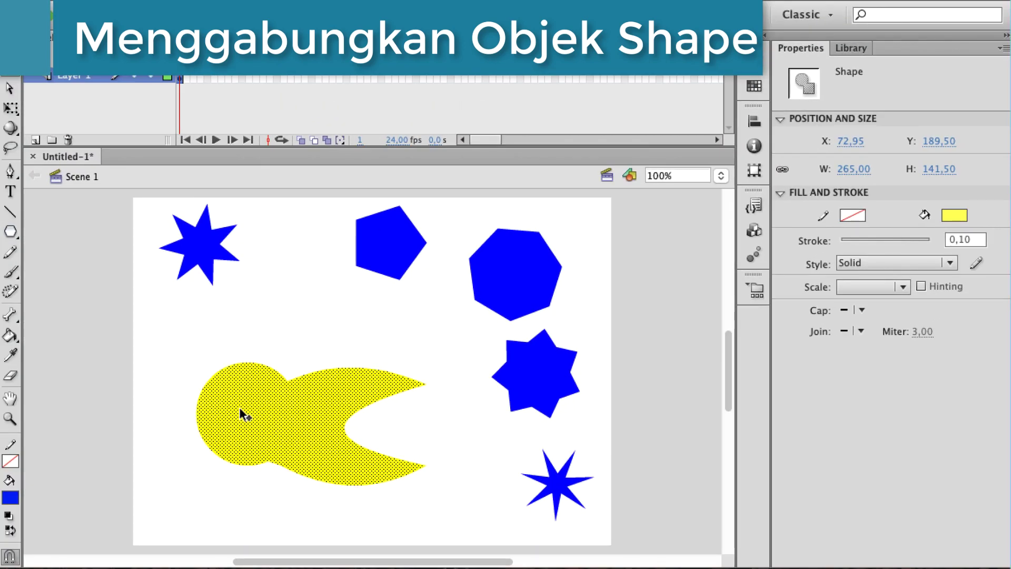
left_click(95, 493)
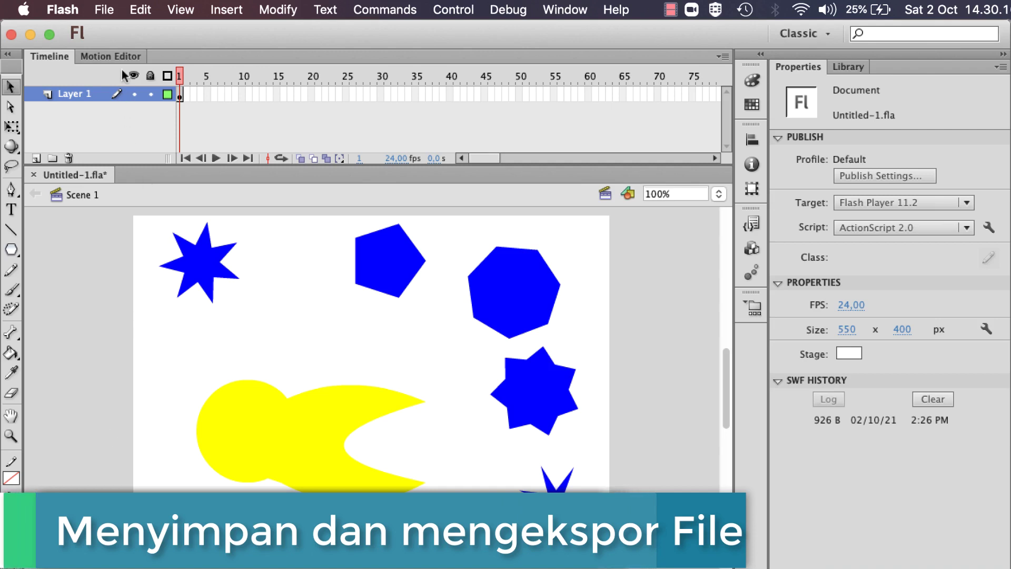
- Save the document to the Desktop as Latihan.fla in Flash CS6 Document format, and move its desktop icon to the upper left
left_click(104, 10)
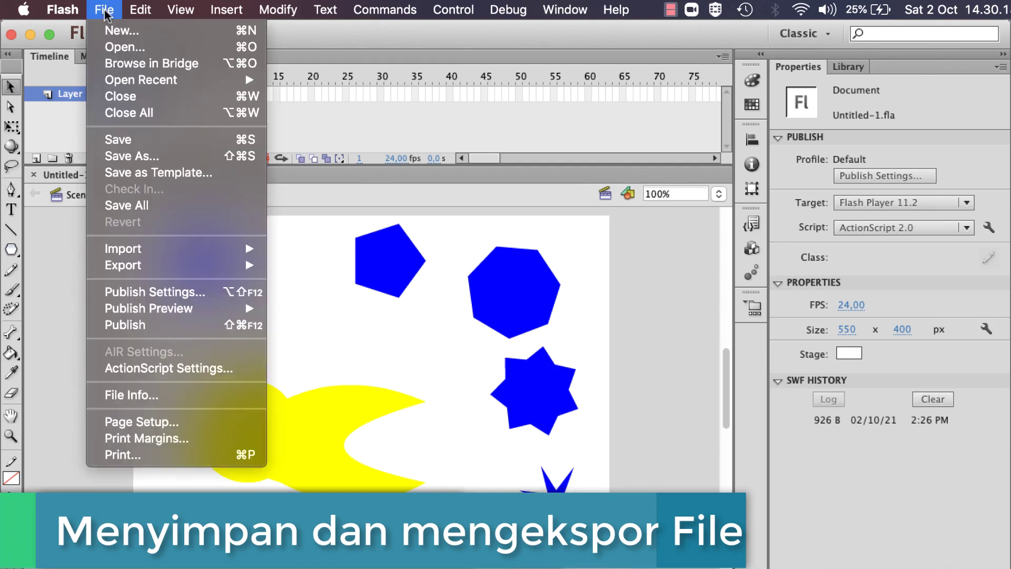
left_click(119, 155)
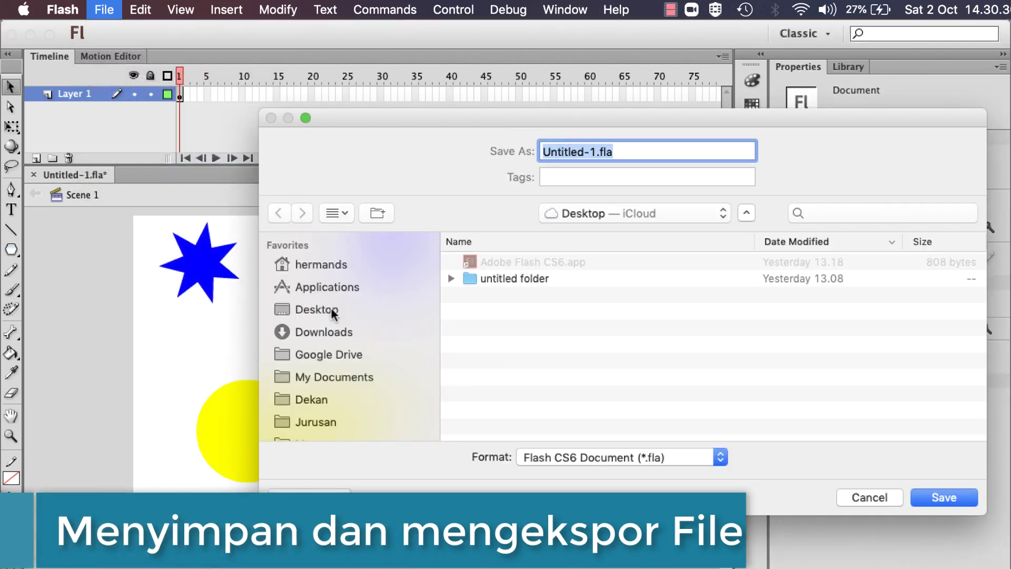
left_click(596, 153)
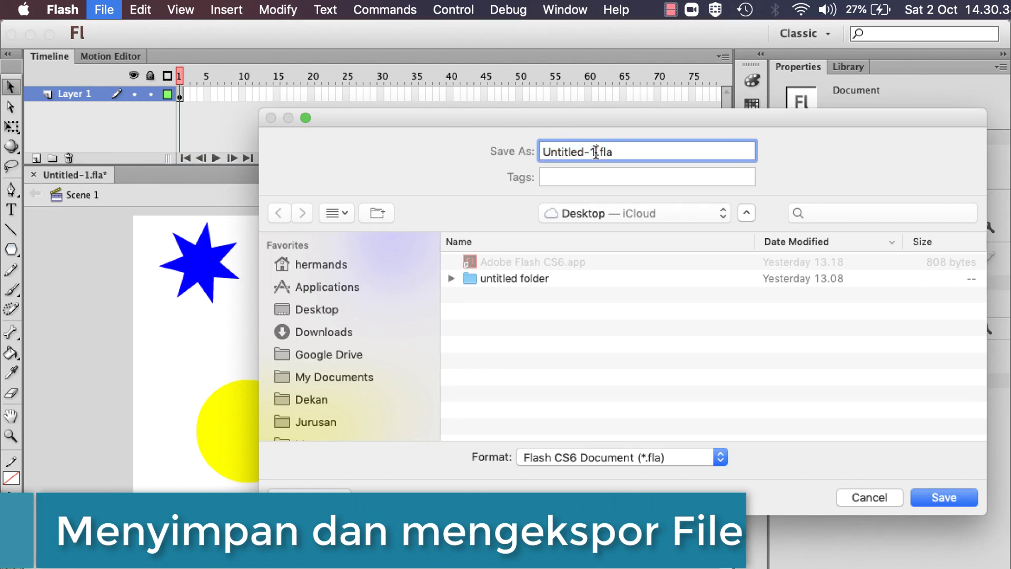
left_click_drag(595, 152, 516, 147)
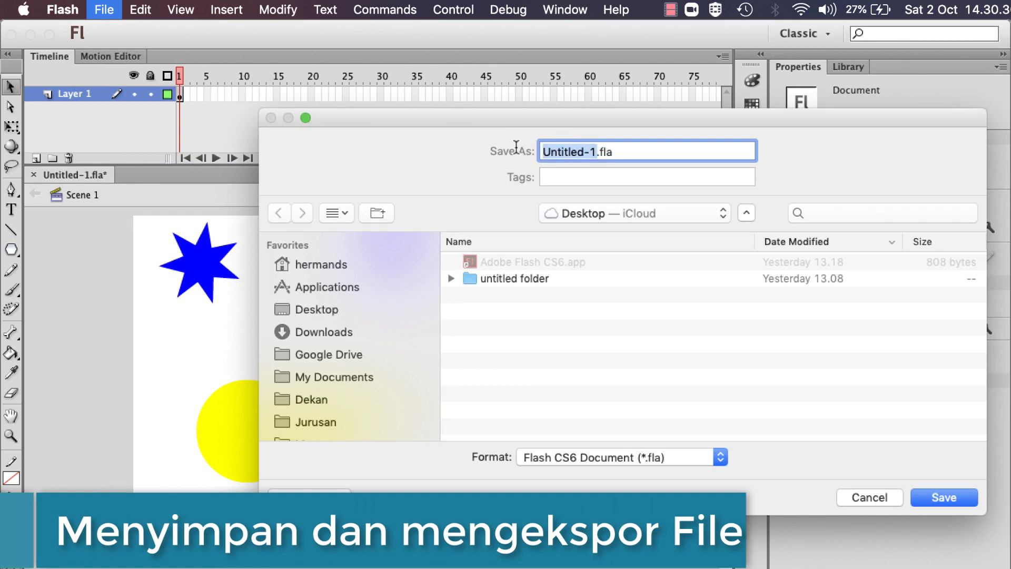
type("Latihan")
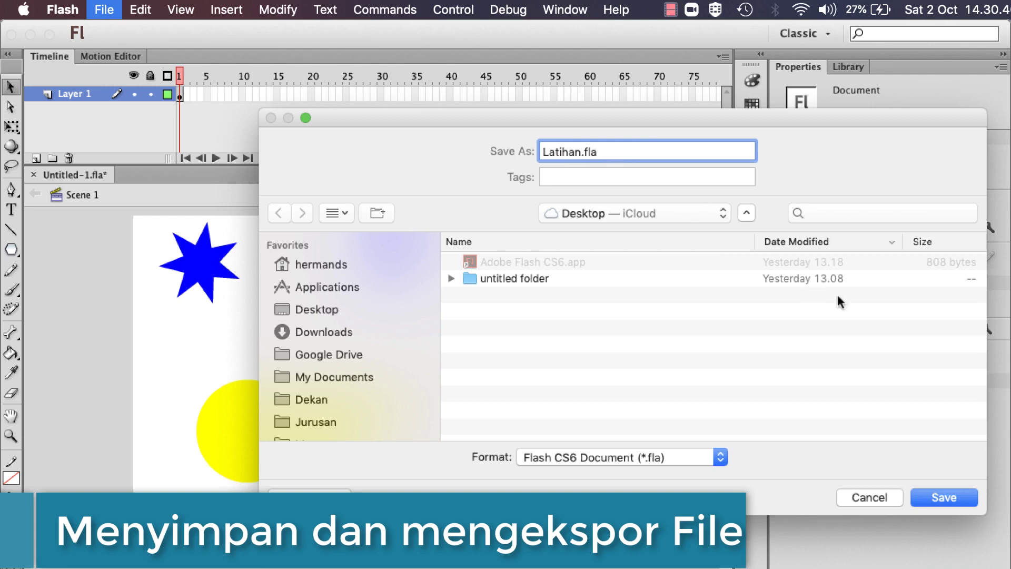
left_click(942, 498)
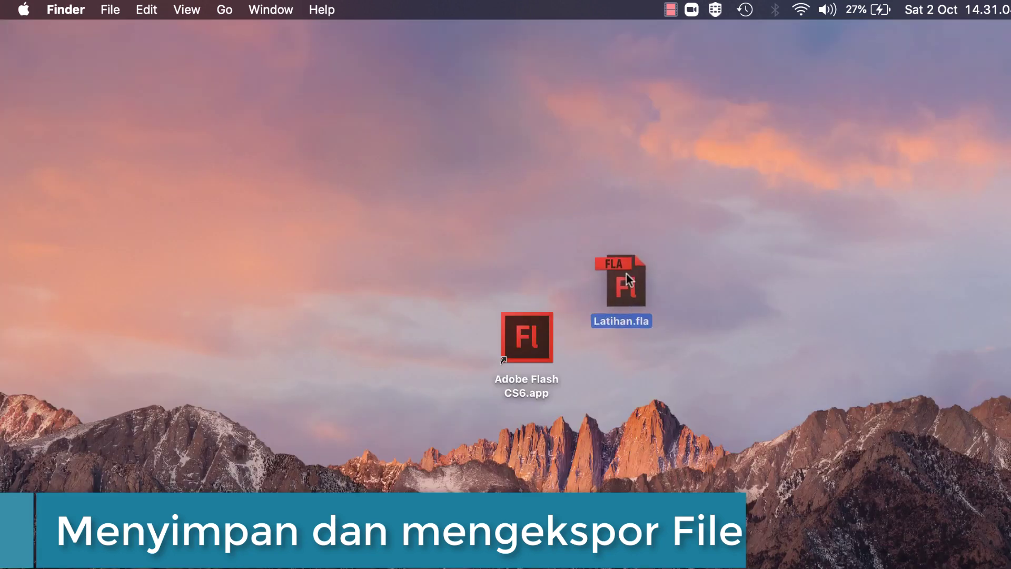
left_click_drag(627, 279, 433, 220)
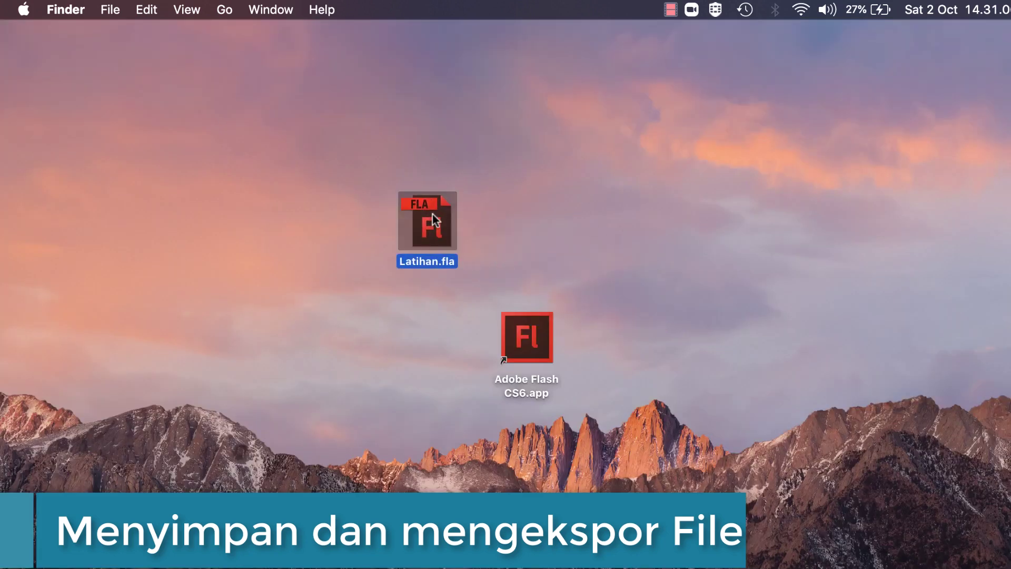
left_click(428, 287)
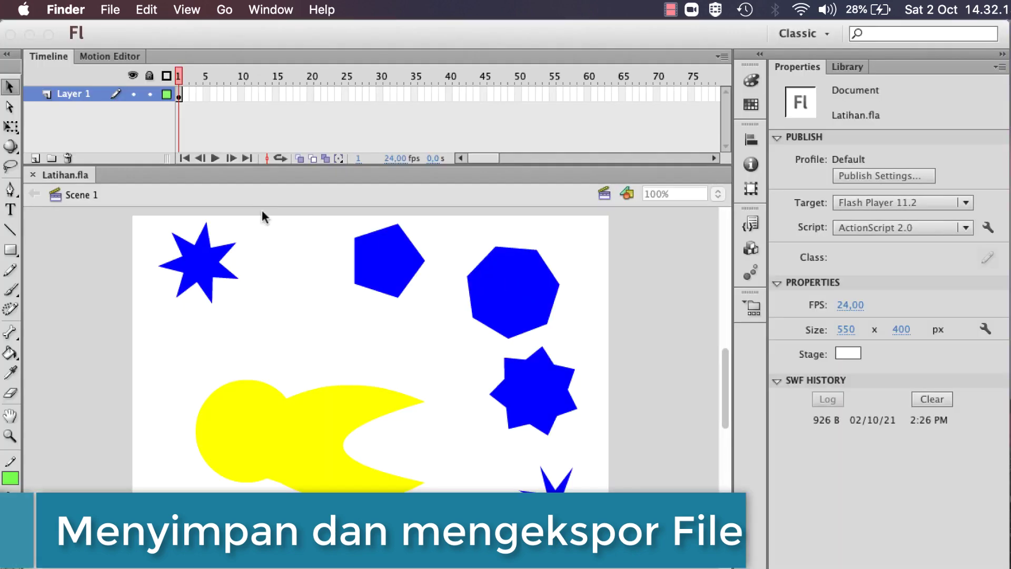
- Export the document as an SWF movie named Latihan.swf to the Desktop, and move its icon to the left of Latihan.fla
left_click(110, 9)
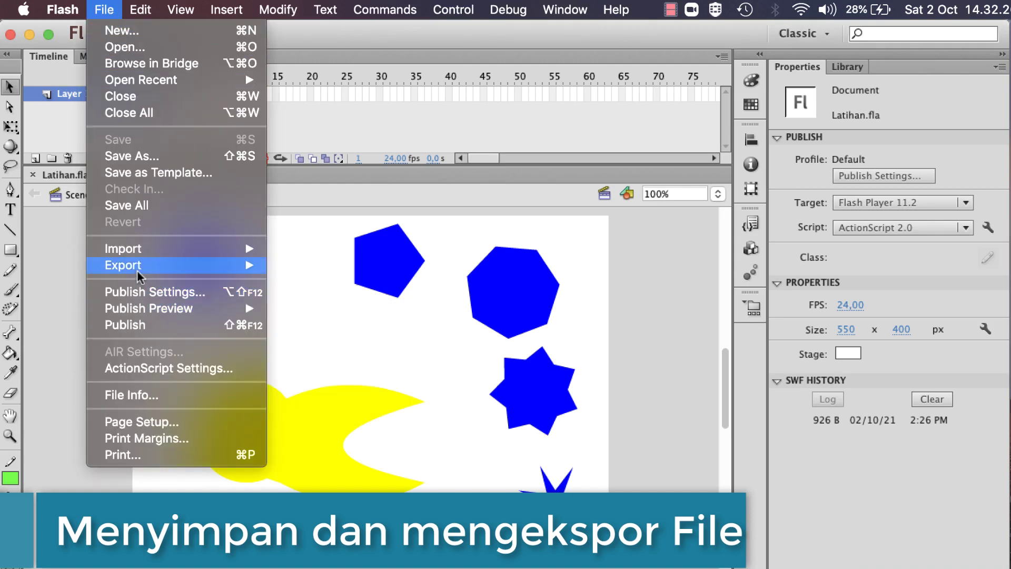
mouse_move(138, 273)
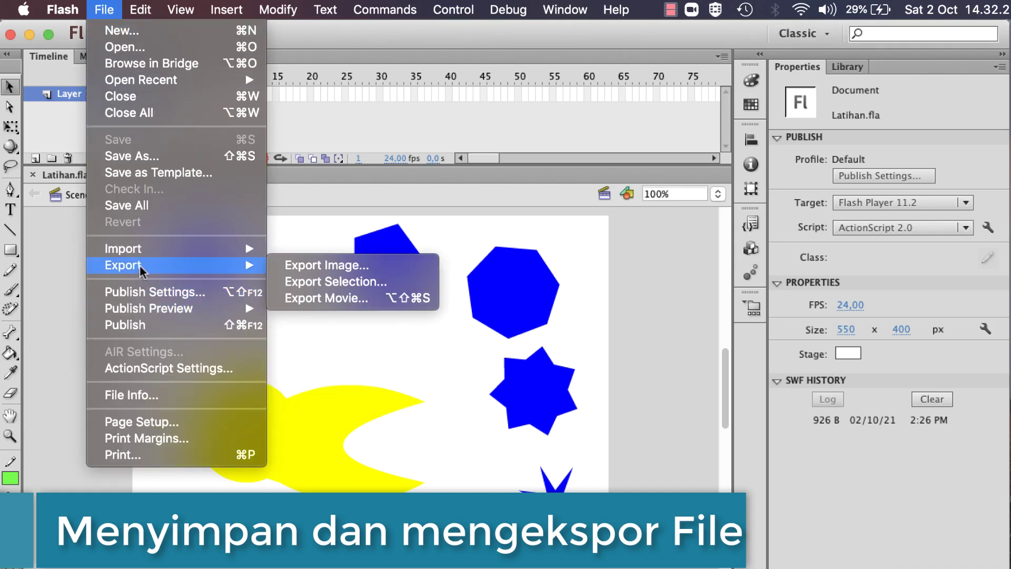
left_click(304, 299)
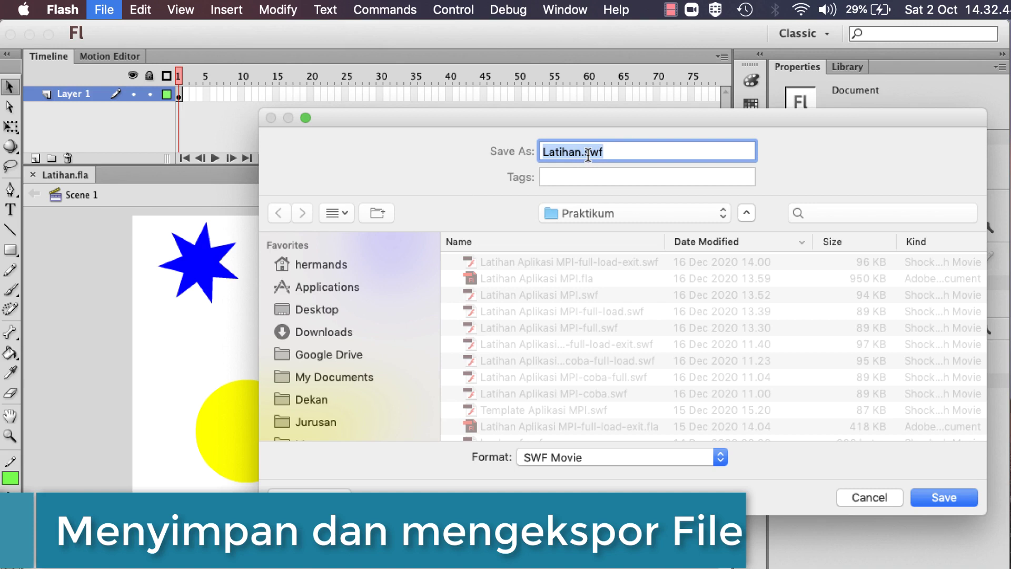
left_click(318, 309)
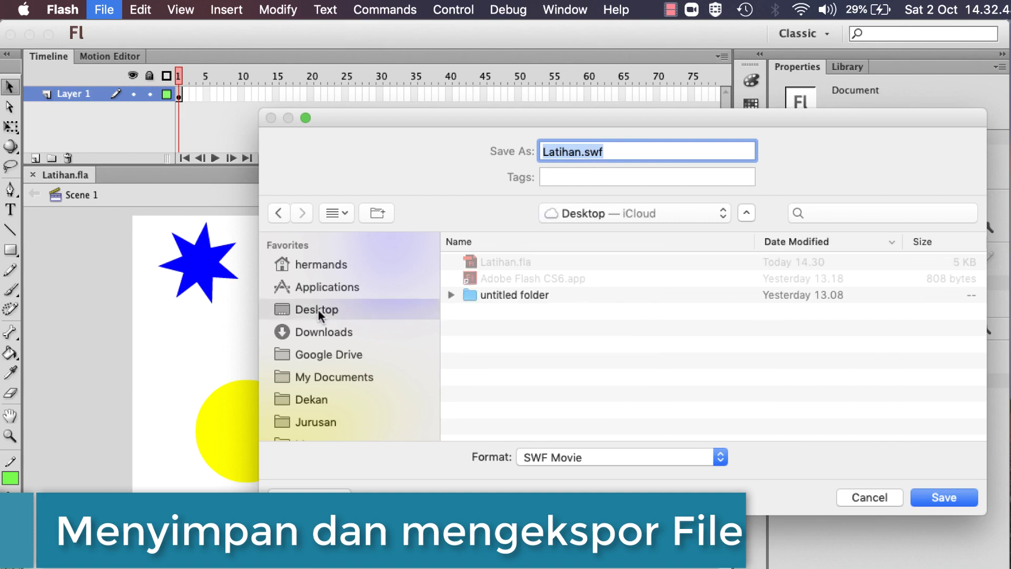
left_click(944, 498)
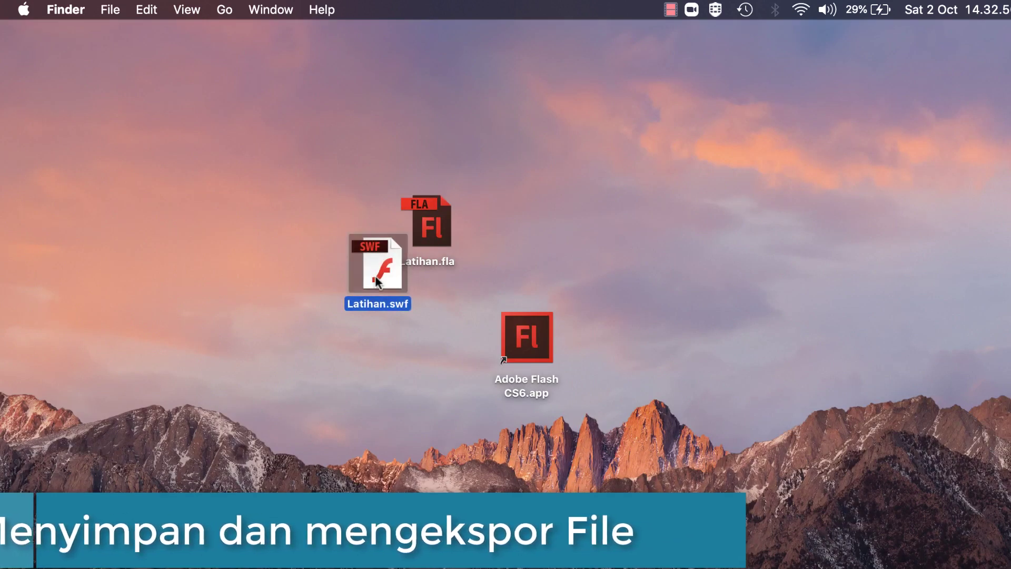
left_click_drag(374, 270, 268, 255)
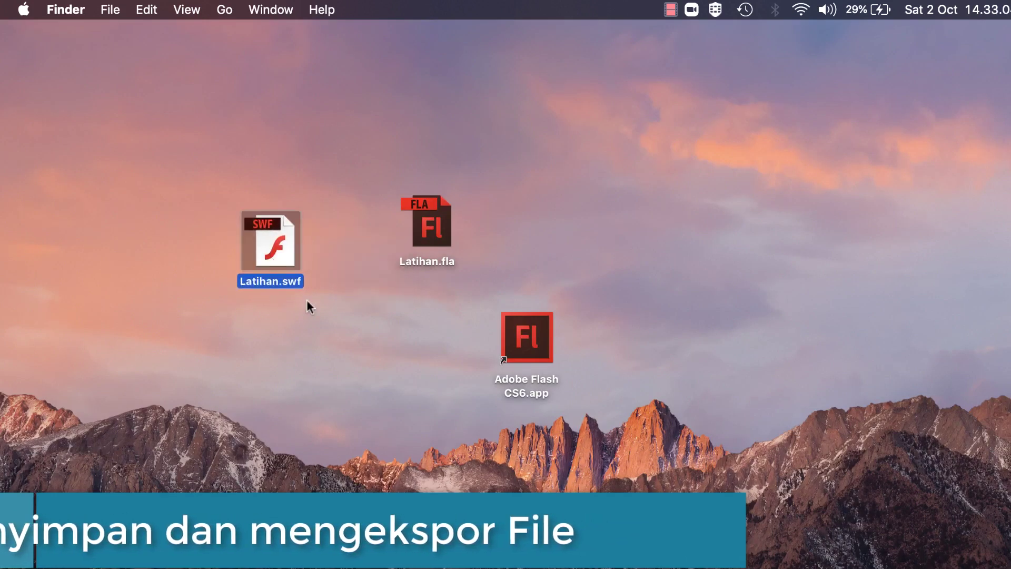